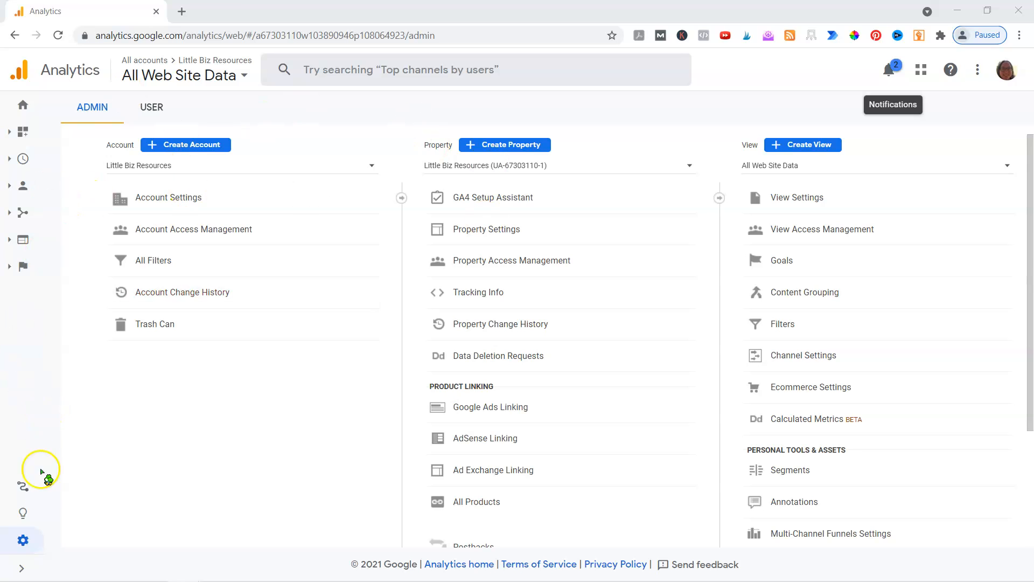
Start creating a new Analytics account from the admin area and name it EP Universe
click(27, 541)
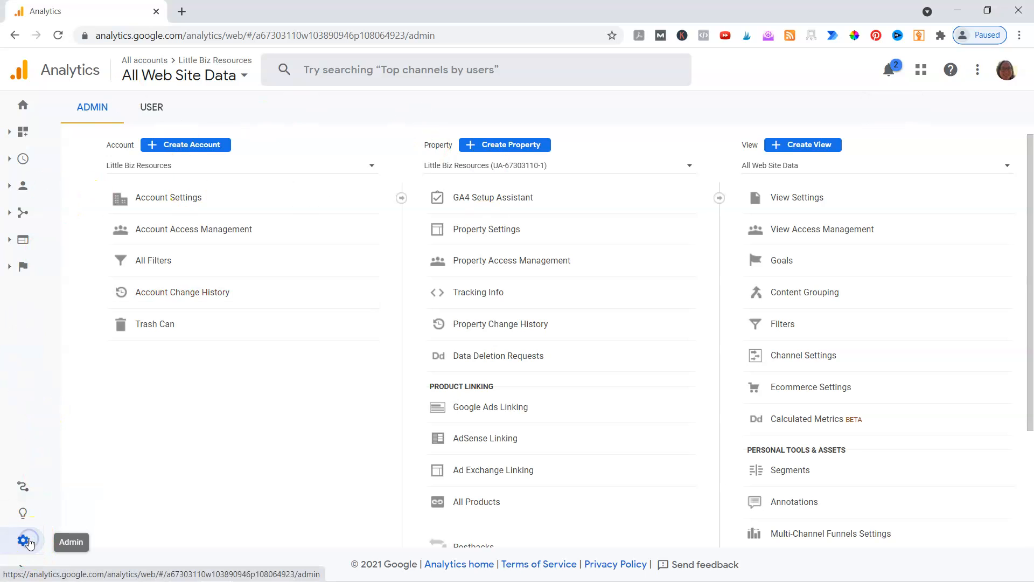
click(590, 301)
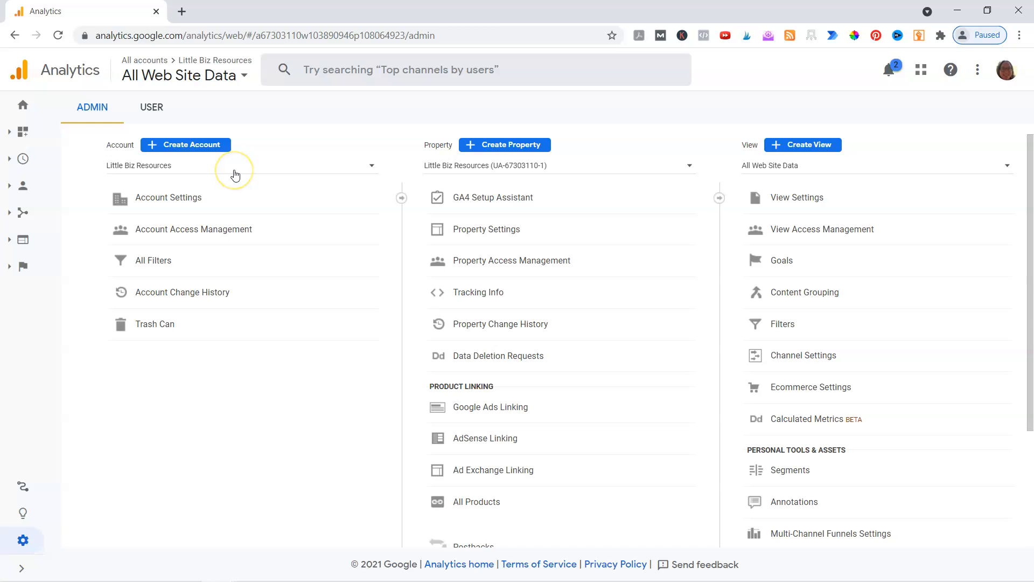
click(212, 144)
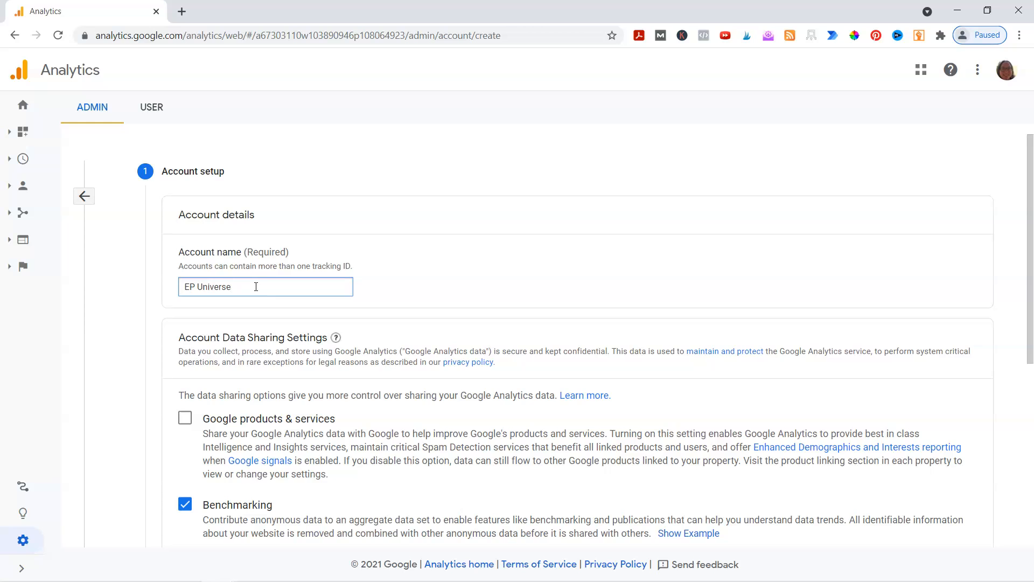
Enable the Google products & services data sharing option for the new account and continue to property setup
scroll(256, 286, down, 2)
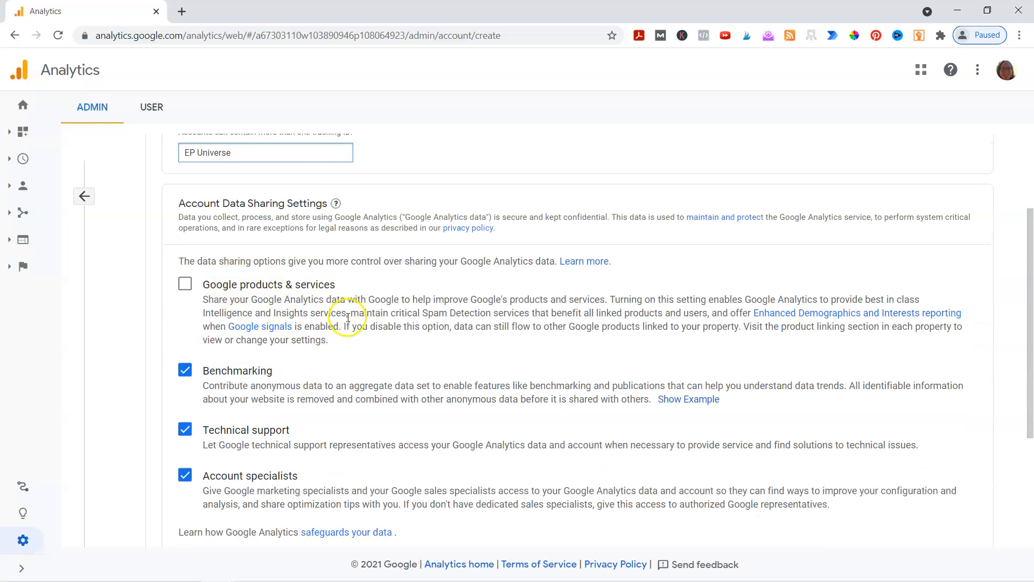
scroll(356, 324, down, 2)
scroll(371, 338, up, 1)
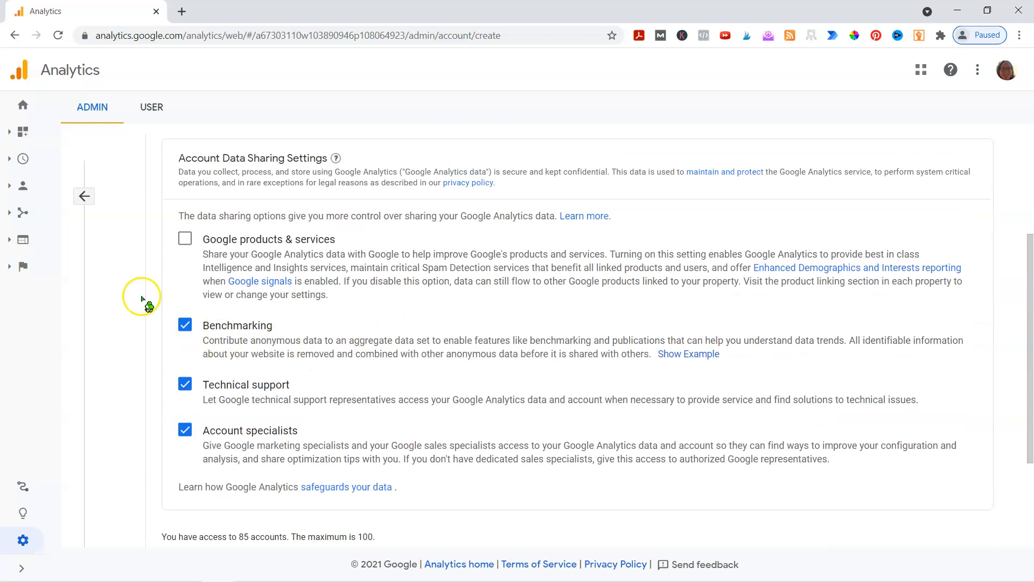
click(184, 240)
scroll(365, 305, down, 3)
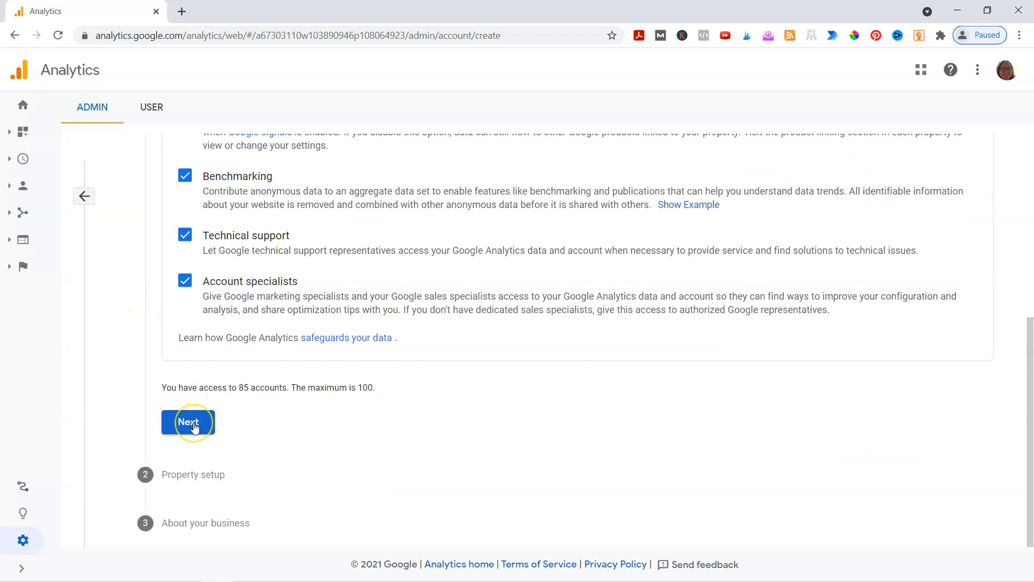
click(195, 427)
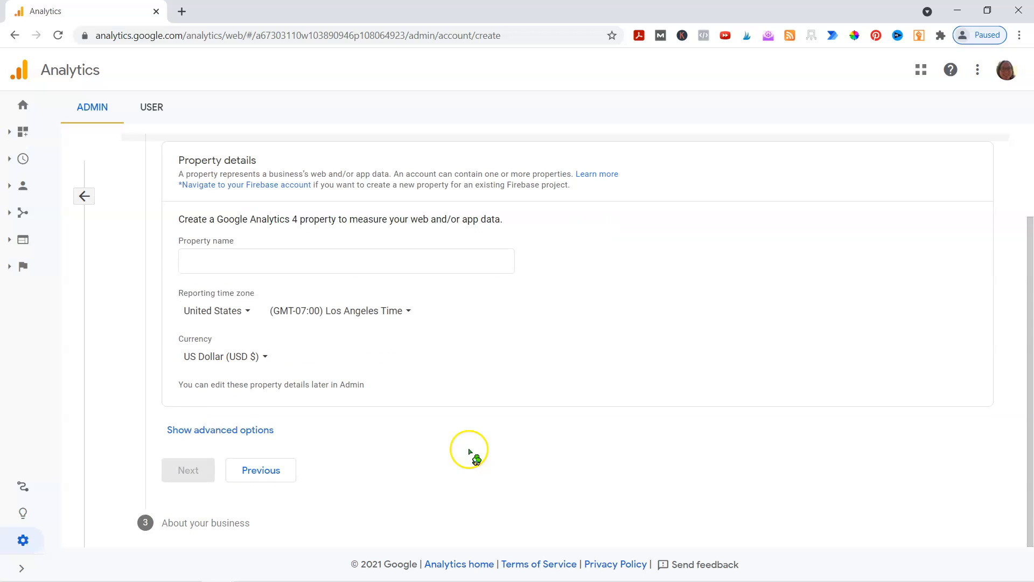
Name the new property EP Universe Website and continue to the business information
click(292, 260)
click(292, 261)
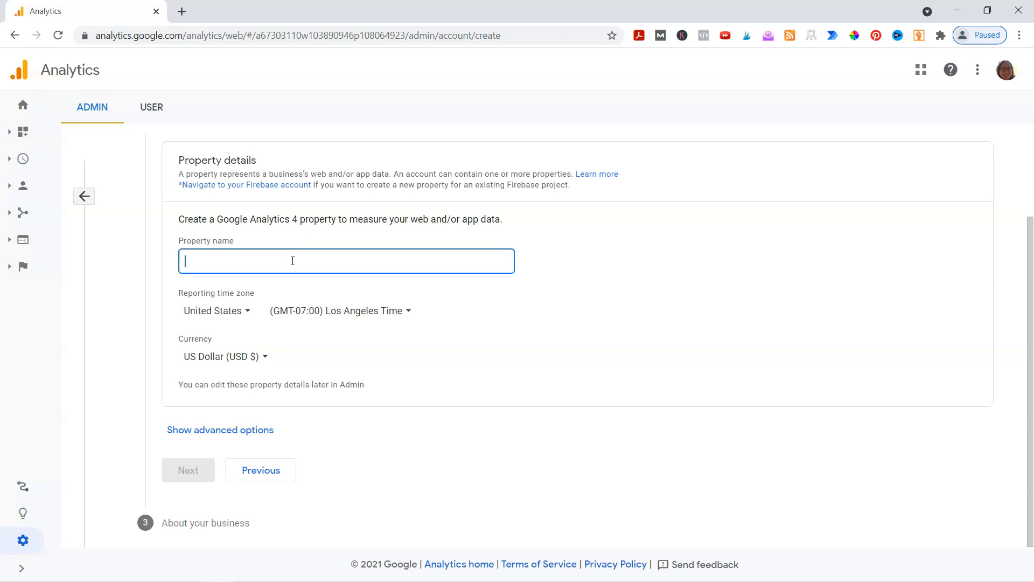
text(EP Universe Website)
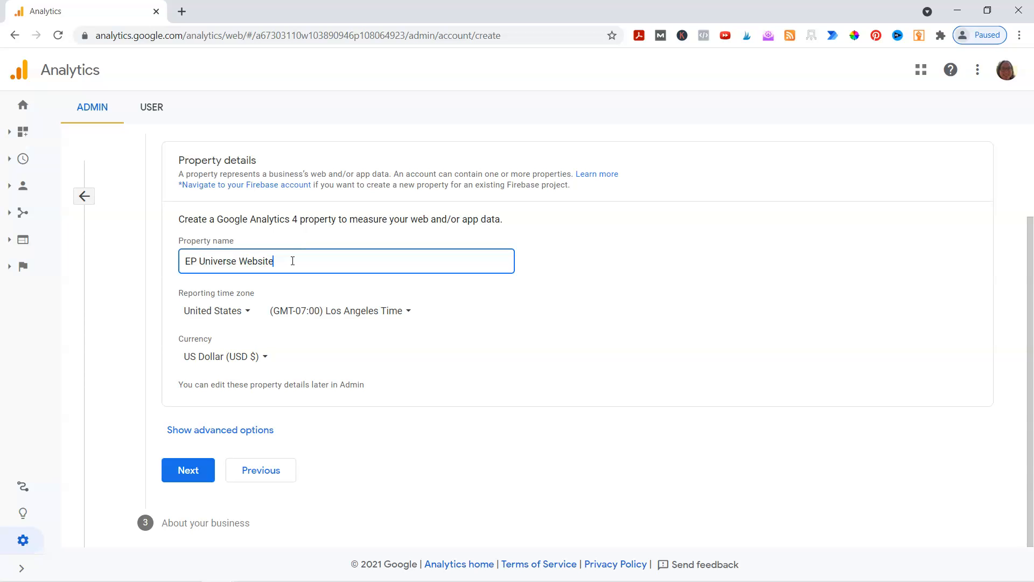
click(188, 469)
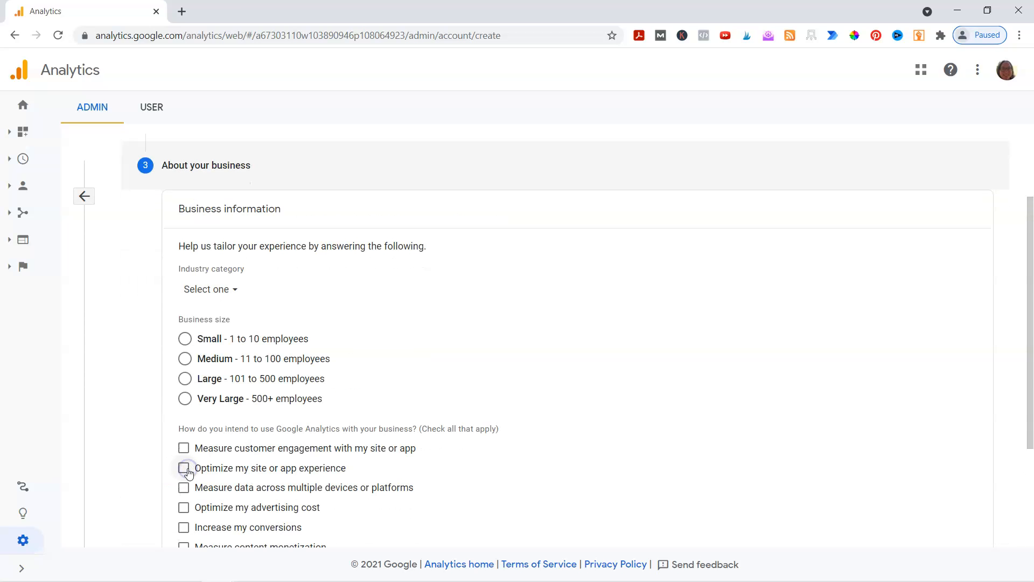
Set the industry category to Business & Industrial and the business size to Small (1 to 10 employees)
scroll(392, 381, down, 2)
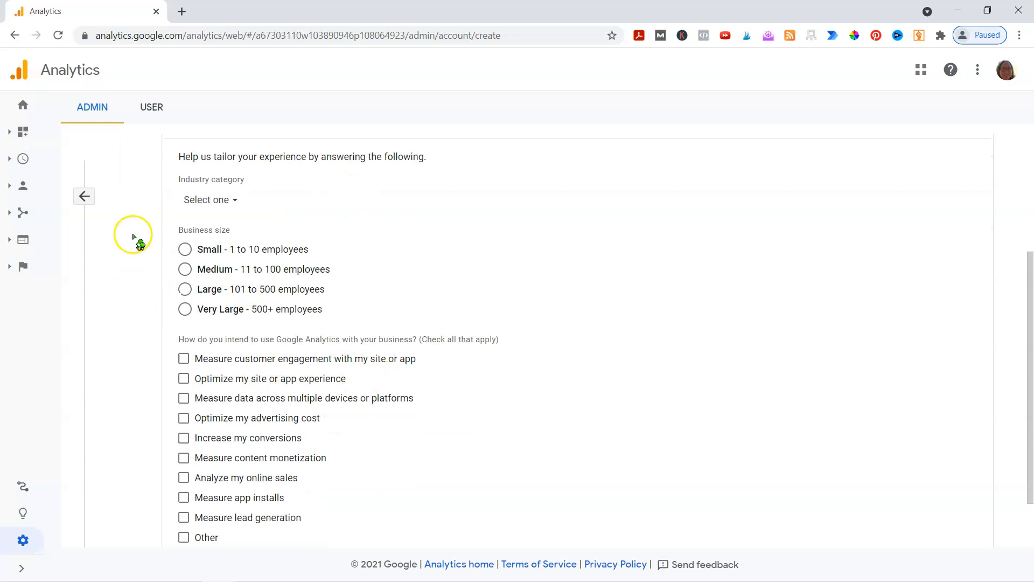
click(209, 199)
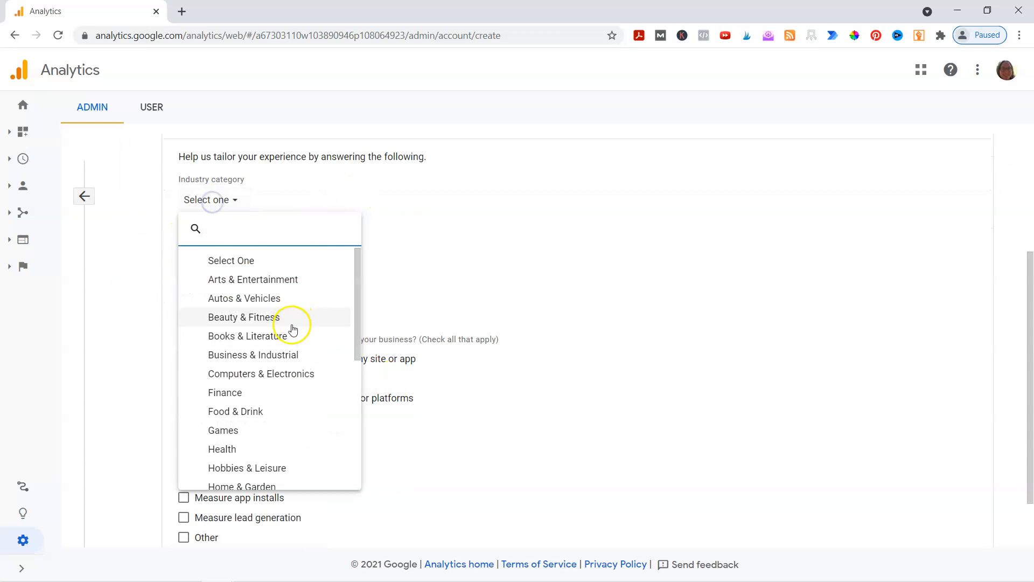
click(278, 354)
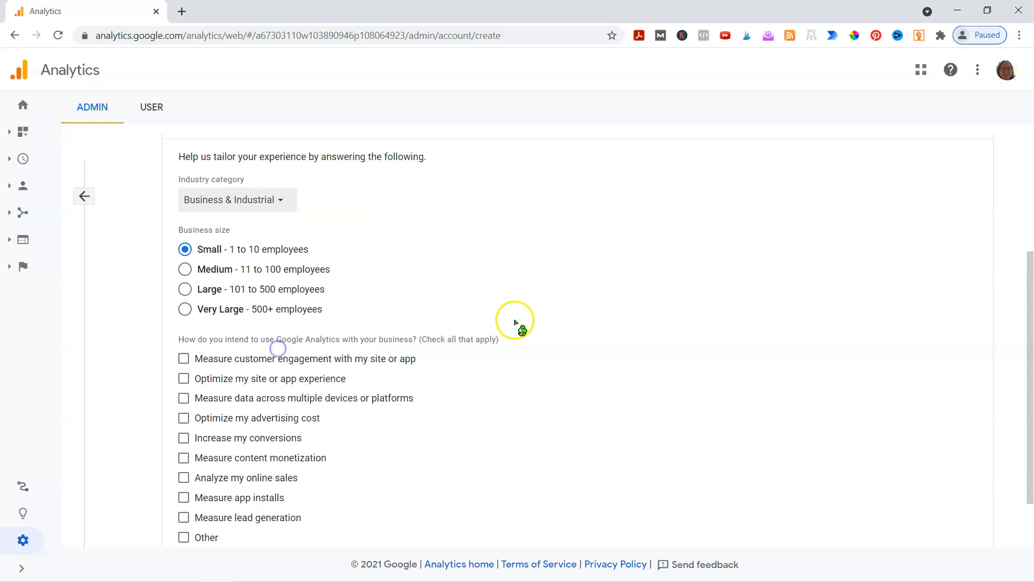
Change the industry category to Shopping
scroll(517, 324, down, 1)
scroll(477, 338, up, 2)
click(273, 272)
scroll(269, 340, down, 5)
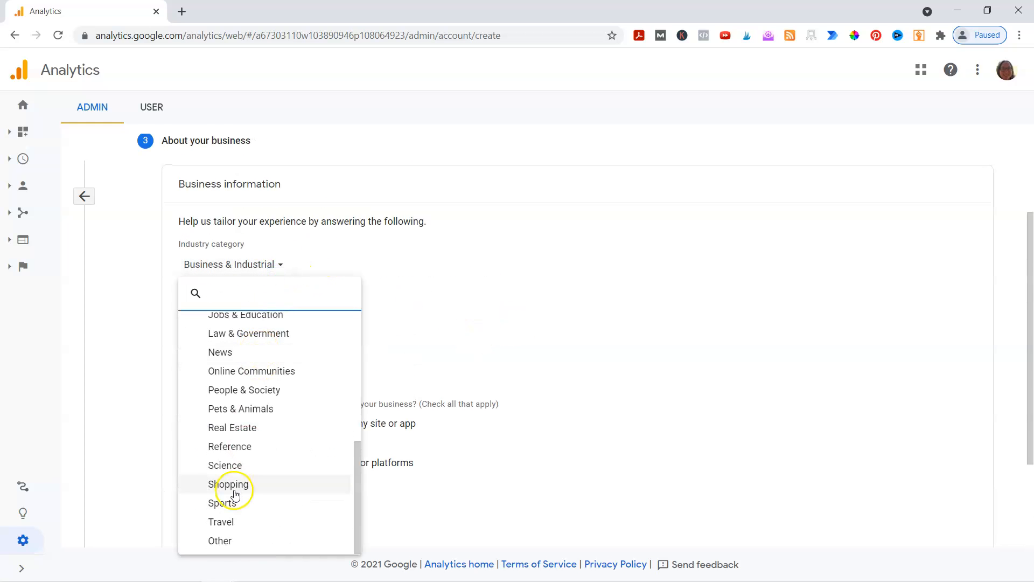
click(234, 490)
Choose measuring customer engagement, increasing conversions and analyzing online sales as the intended uses of Analytics
scroll(479, 418, down, 3)
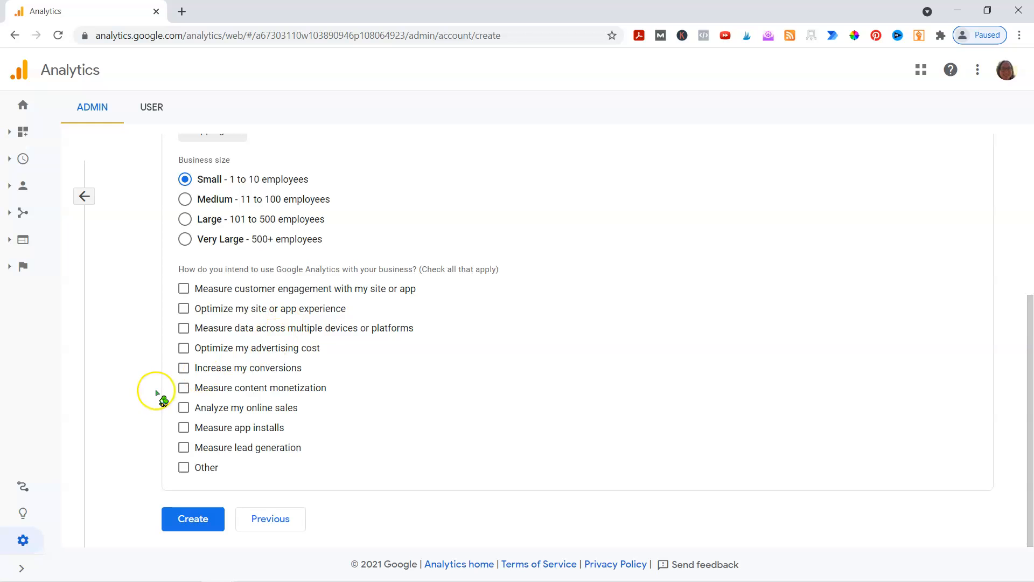
click(16, 566)
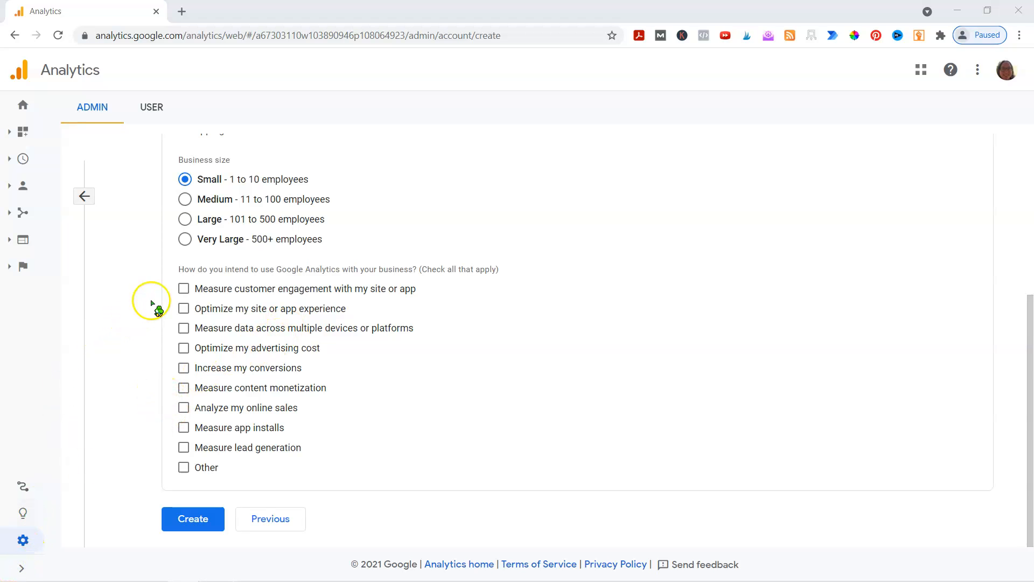
click(182, 289)
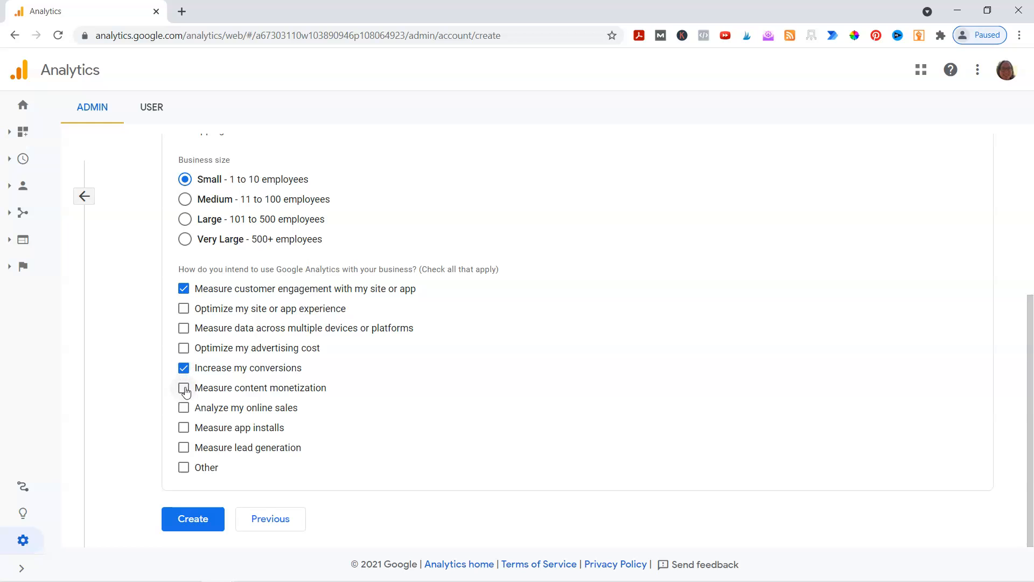
click(182, 414)
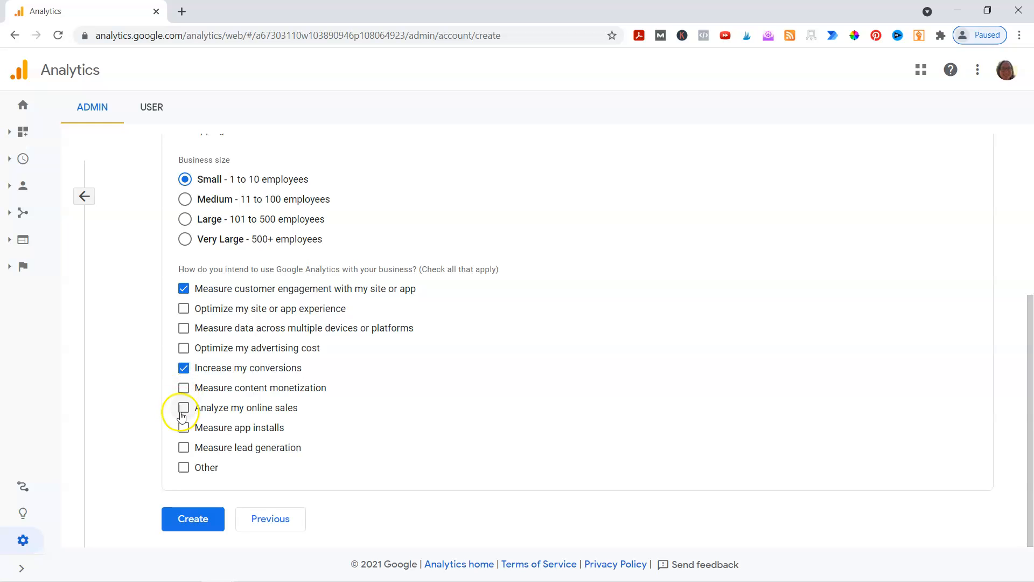
click(184, 411)
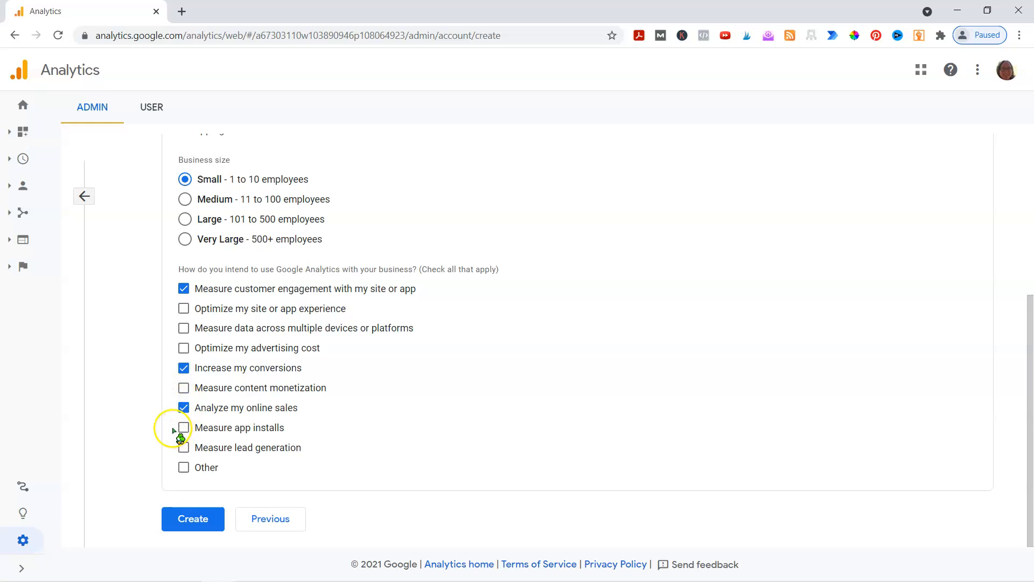
Create the account, accepting the Terms of Service, the GDPR Data Processing Terms and the Measurement Controller-Controller Data Protection Terms
click(195, 517)
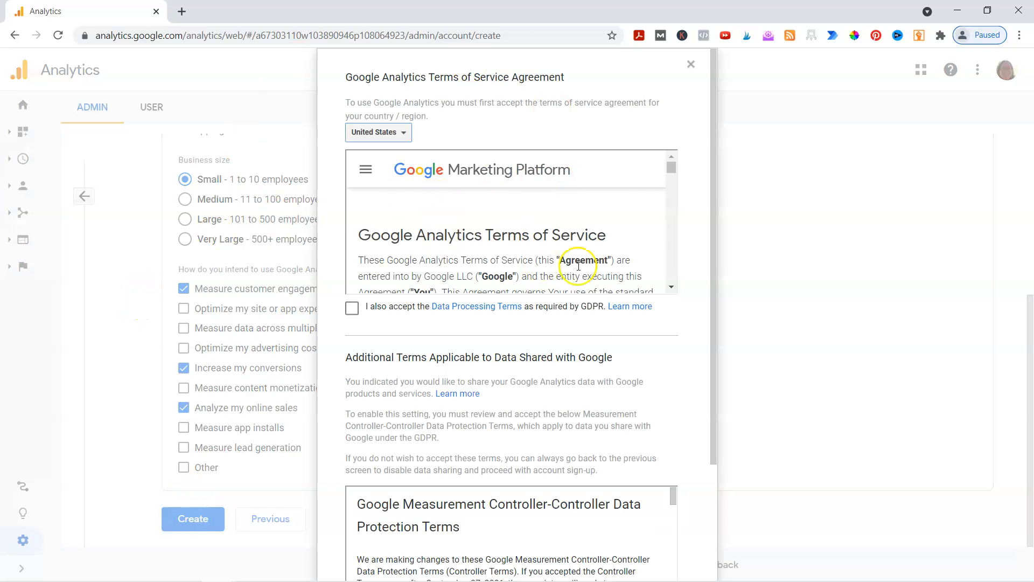
scroll(437, 239, down, 12)
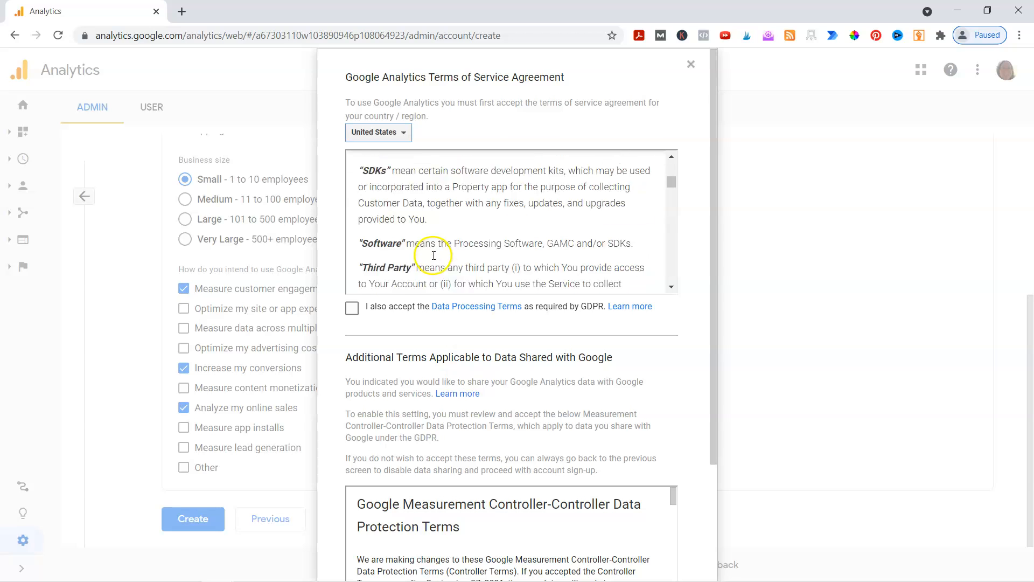
click(351, 309)
scroll(357, 334, down, 3)
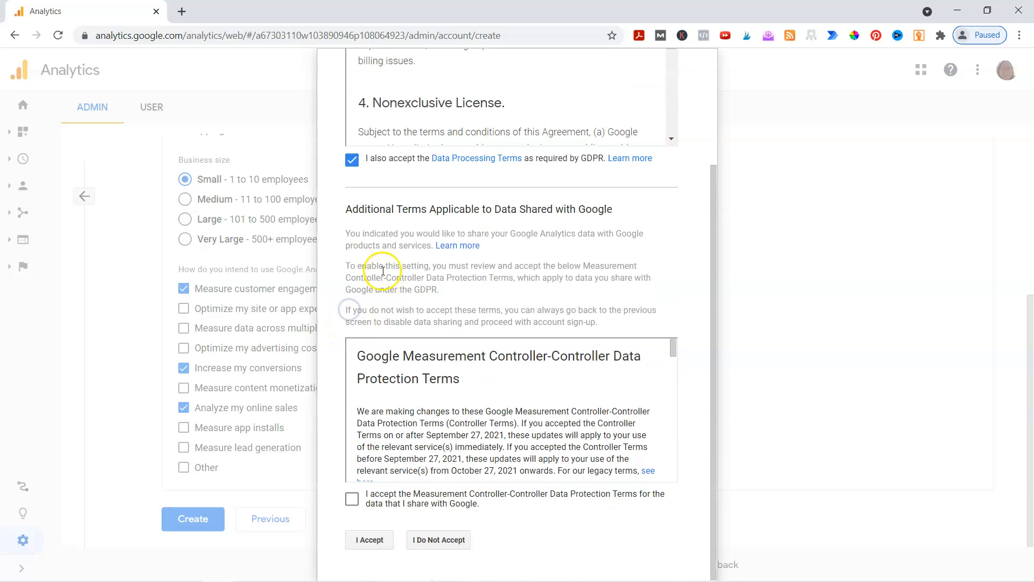
click(354, 498)
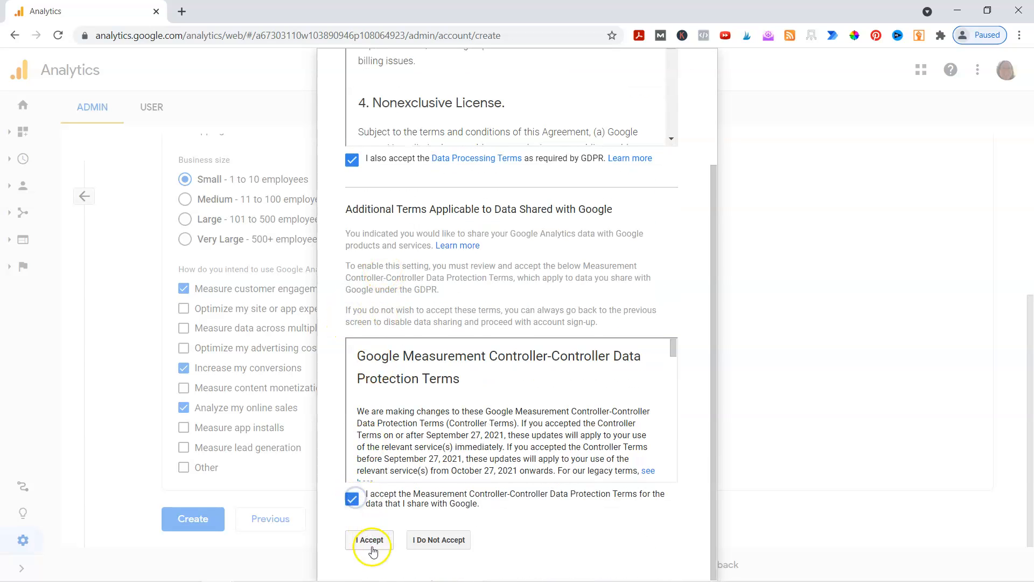
click(370, 541)
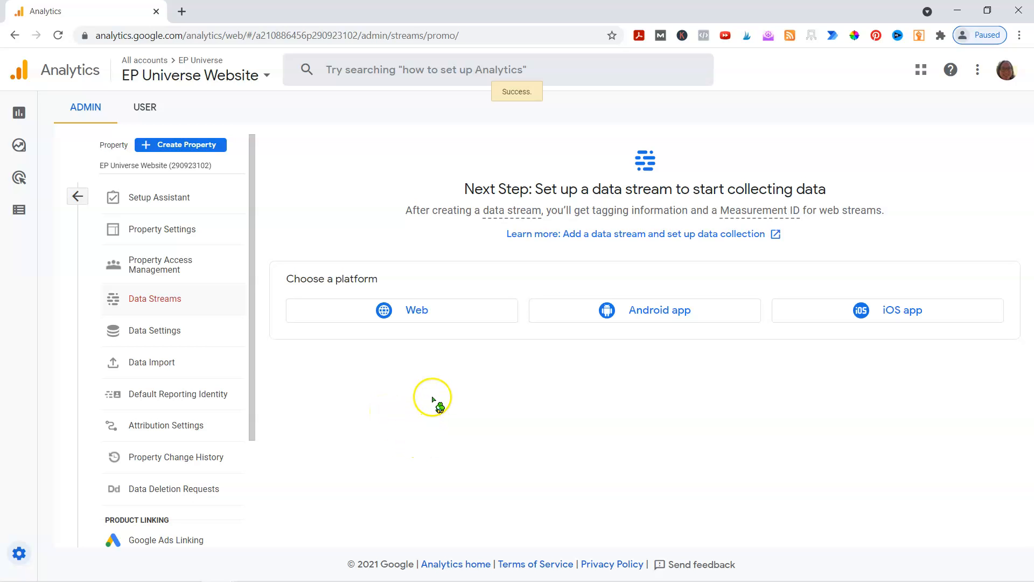
click(425, 308)
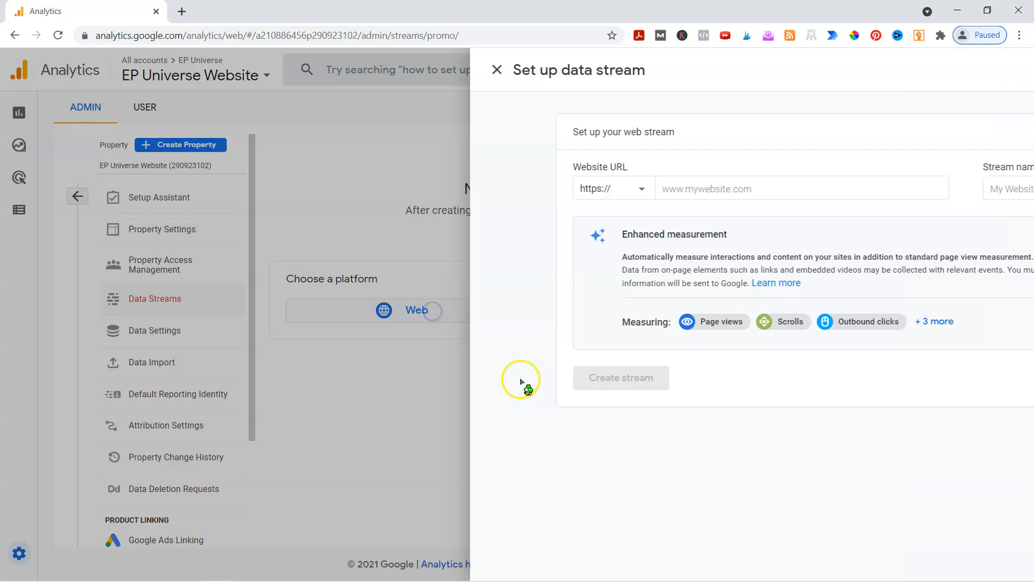
click(385, 186)
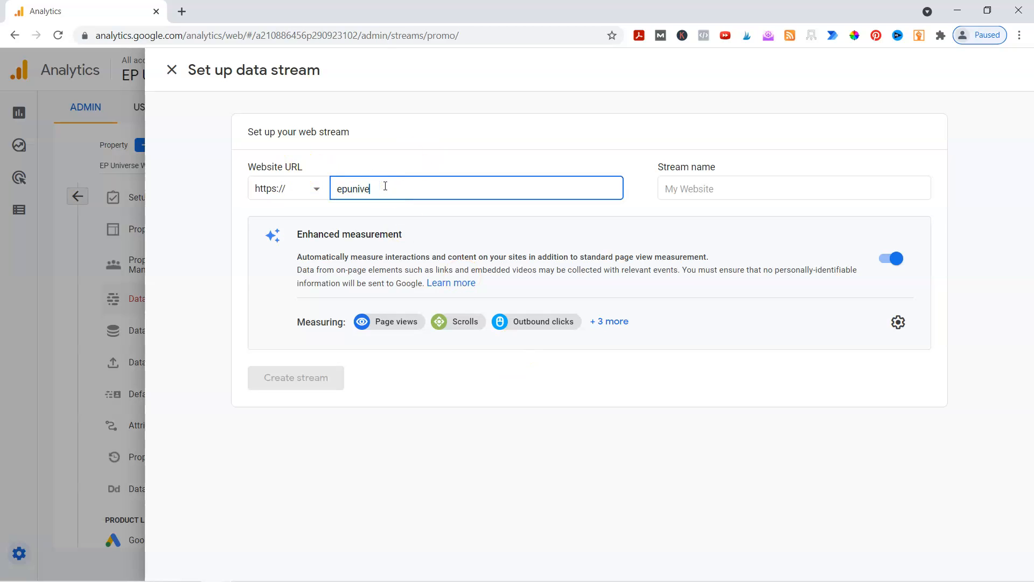
click(774, 184)
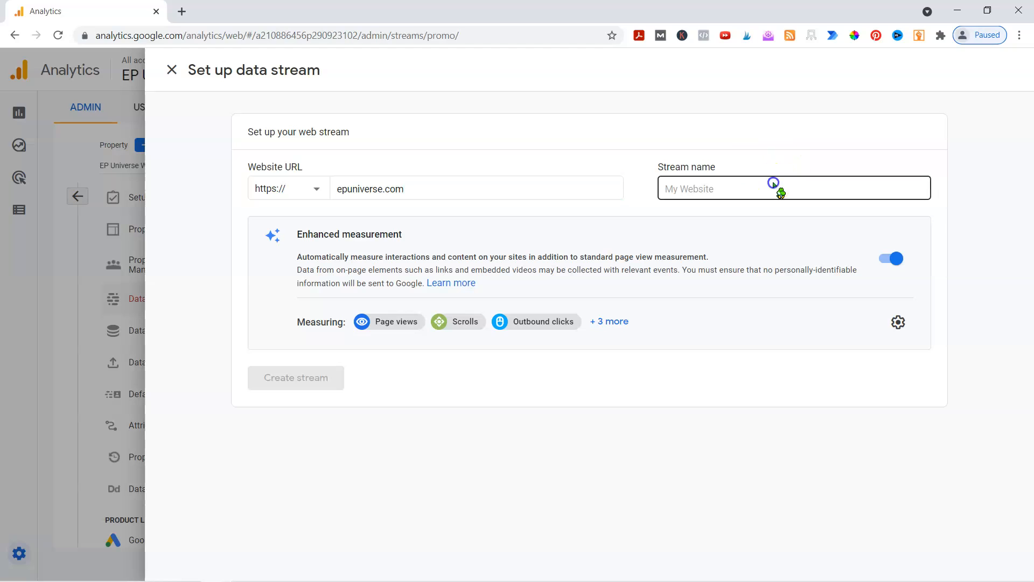
text(EP Universe)
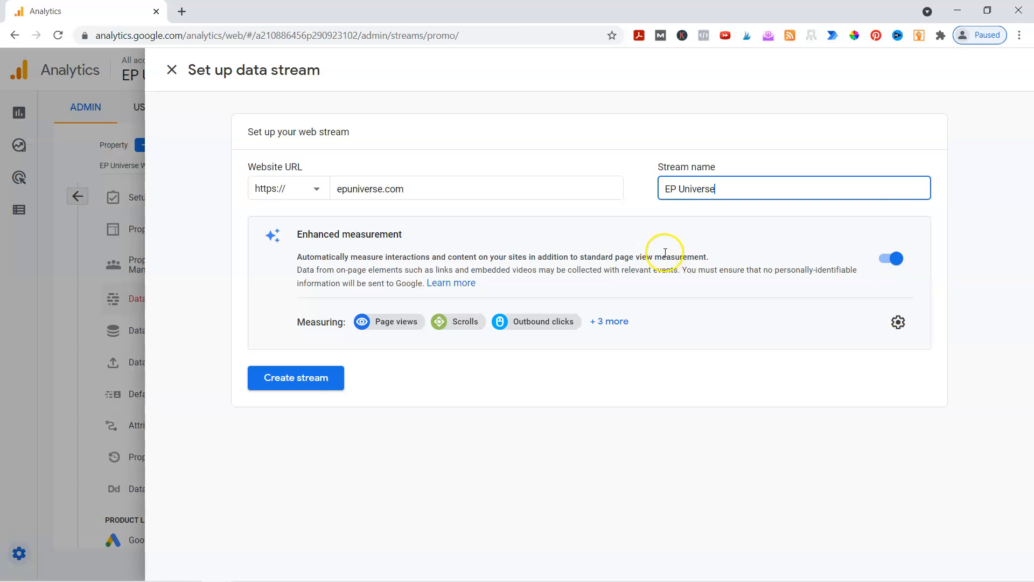
click(287, 379)
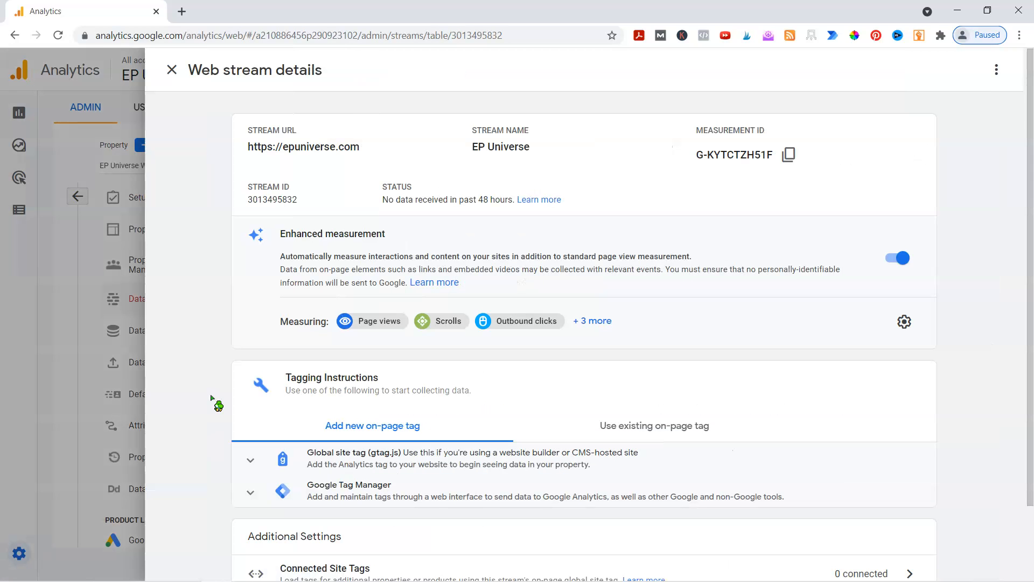
Expand the Global site tag (gtag.js) instructions in the web stream details and highlight the measurement ID in the code
scroll(209, 386, down, 2)
scroll(216, 375, up, 2)
scroll(695, 178, down, 2)
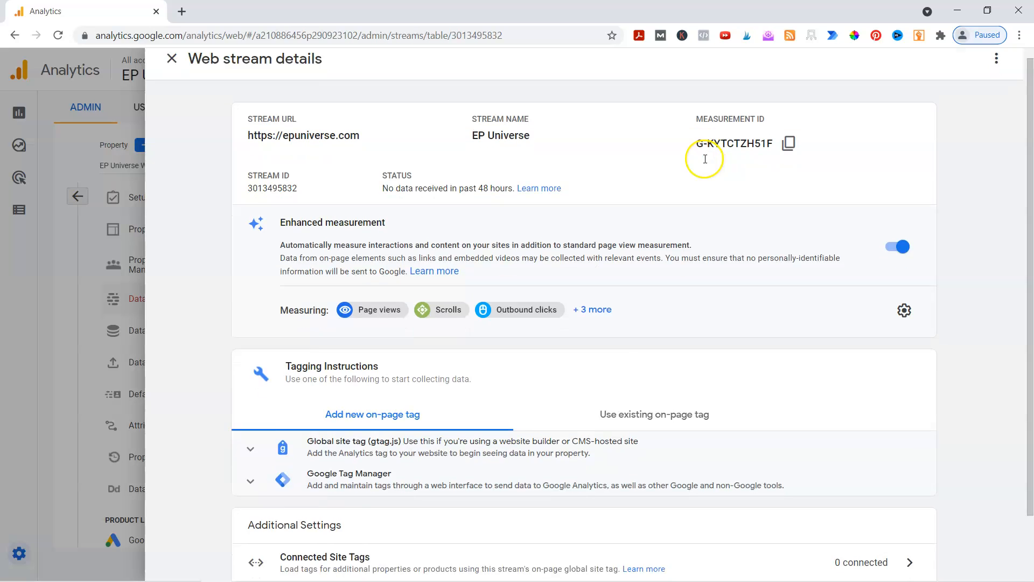
click(251, 372)
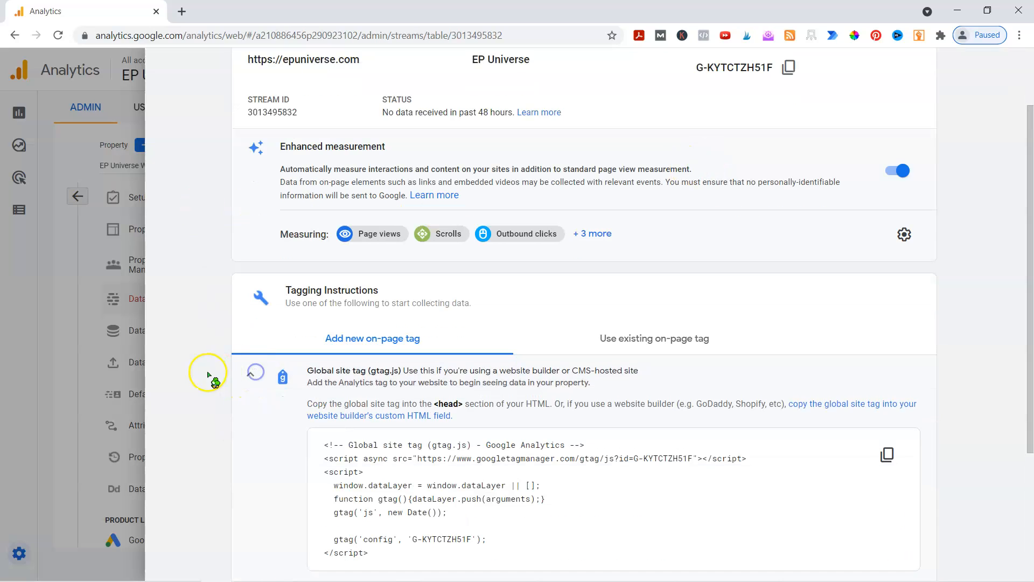
scroll(208, 372, down, 3)
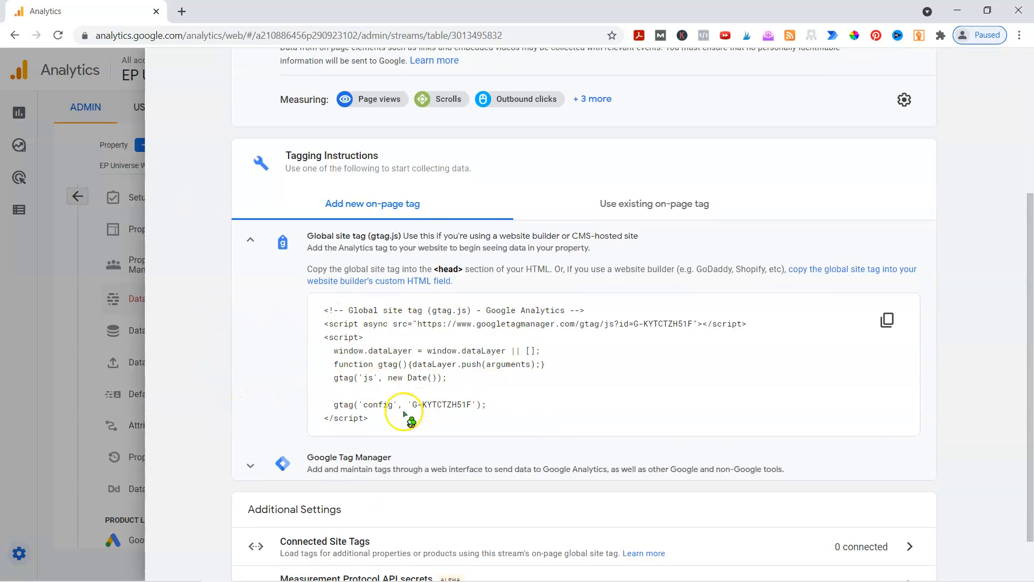
drag(410, 406, 473, 403)
Copy the Global site tag (gtag.js) code snippet to the clipboard
scroll(609, 365, up, 4)
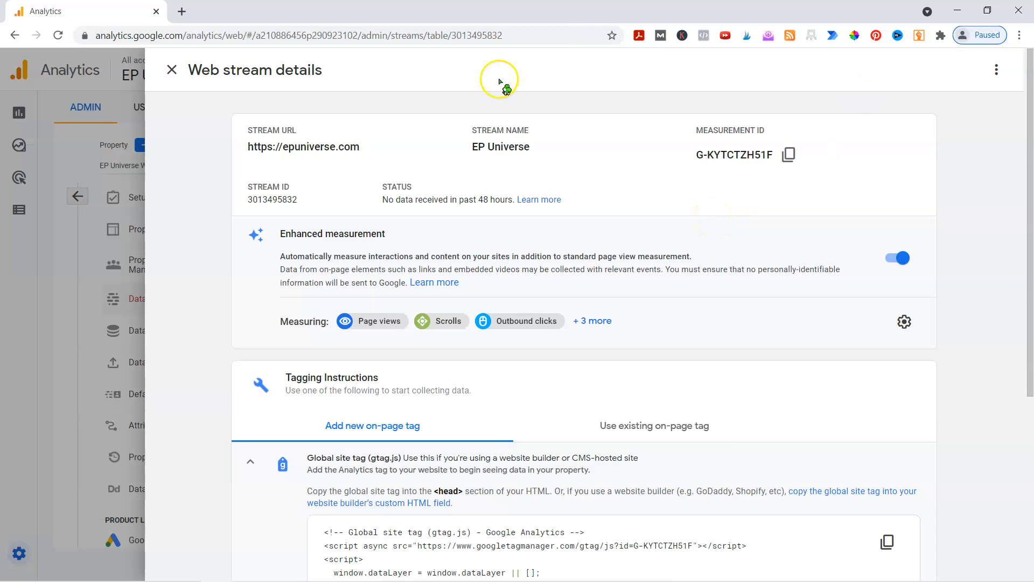
scroll(406, 406, down, 3)
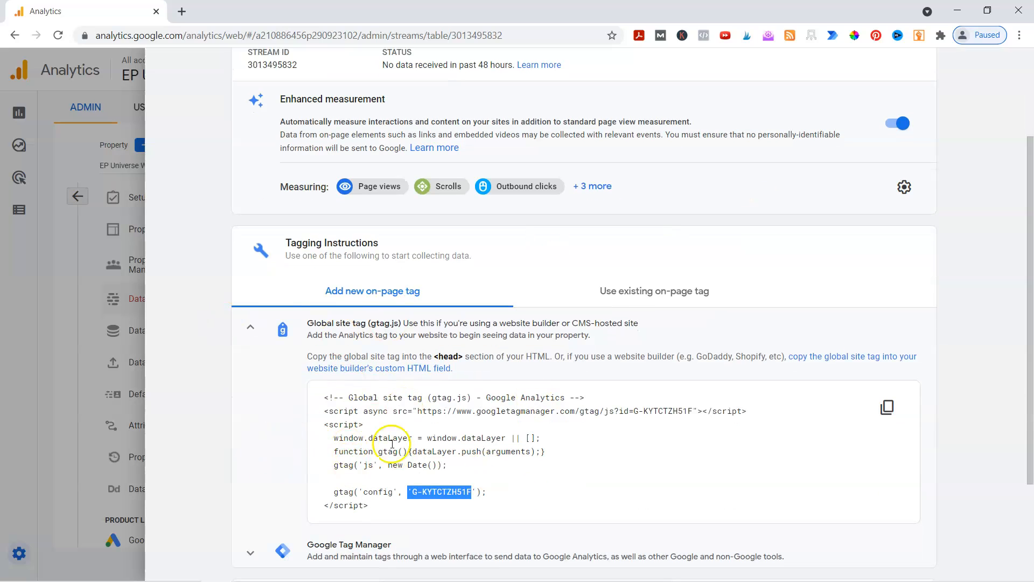
click(887, 408)
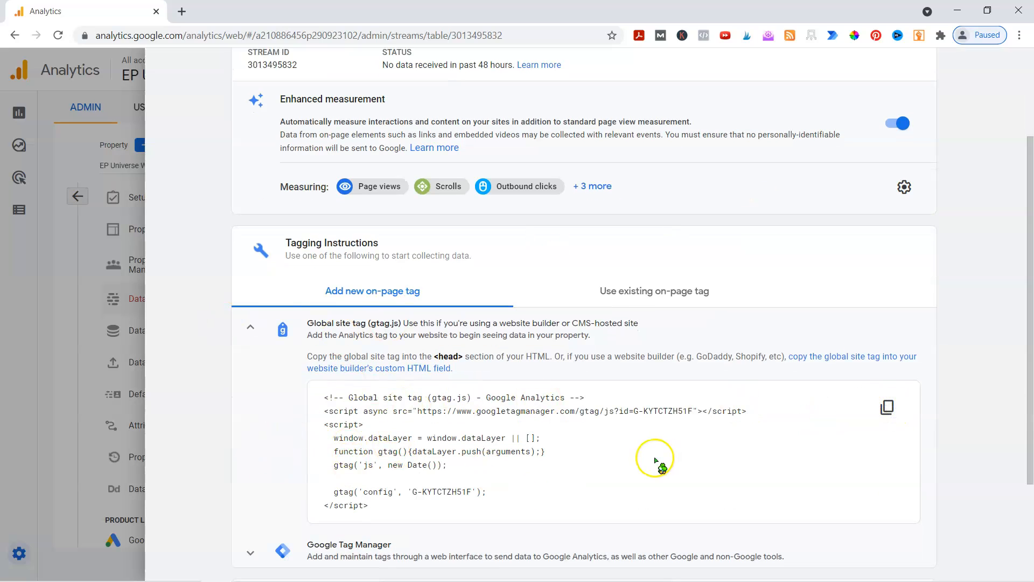
Copy the gtag.js snippet again from the tagging instructions and switch to the WordPress admin Plugins page
click(888, 405)
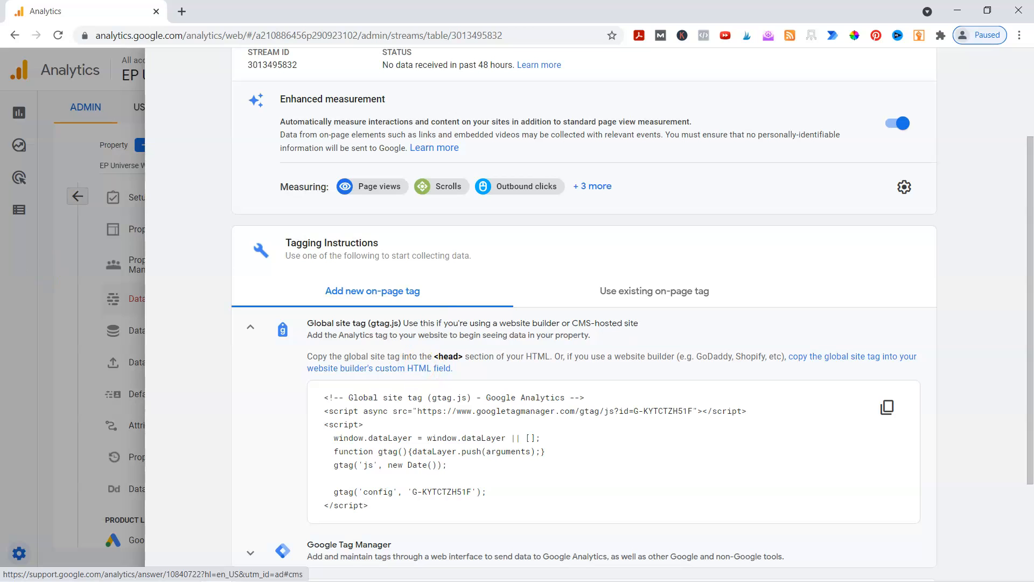
drag(0, 89, 499, 82)
click(826, 96)
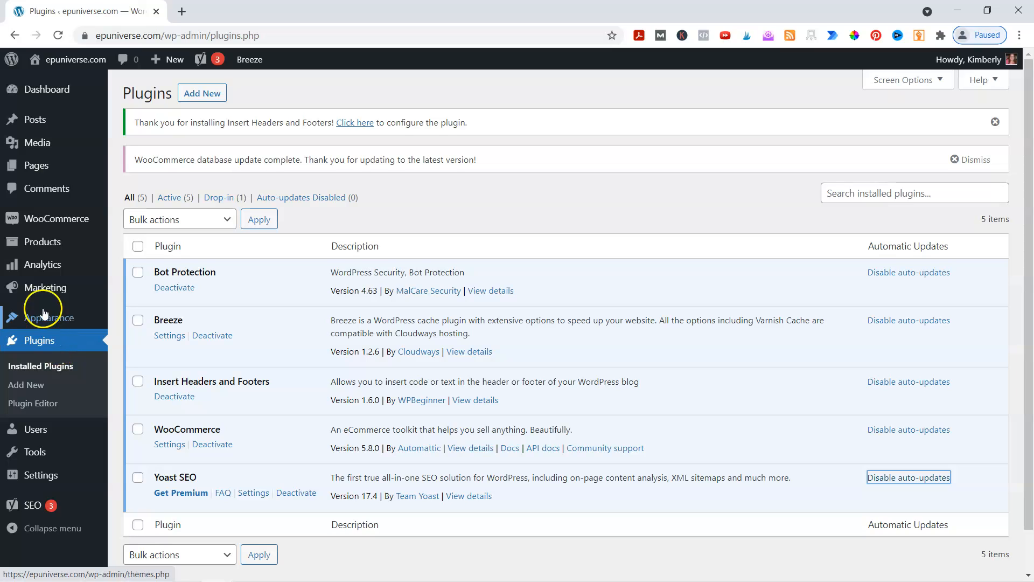
Open the WordPress Theme Editor and acknowledge the warning about direct theme edits
mouse_move(37, 314)
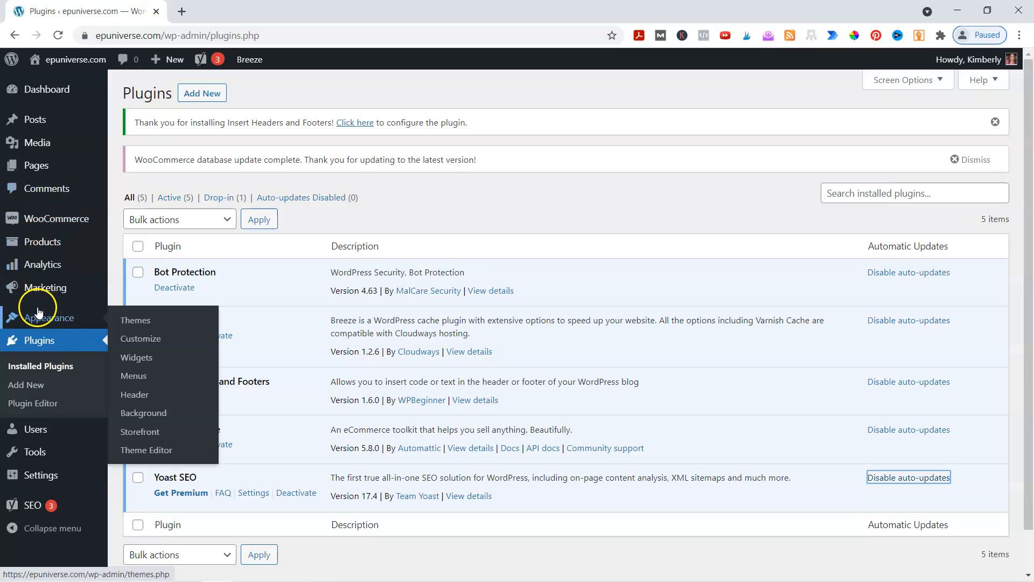
click(144, 450)
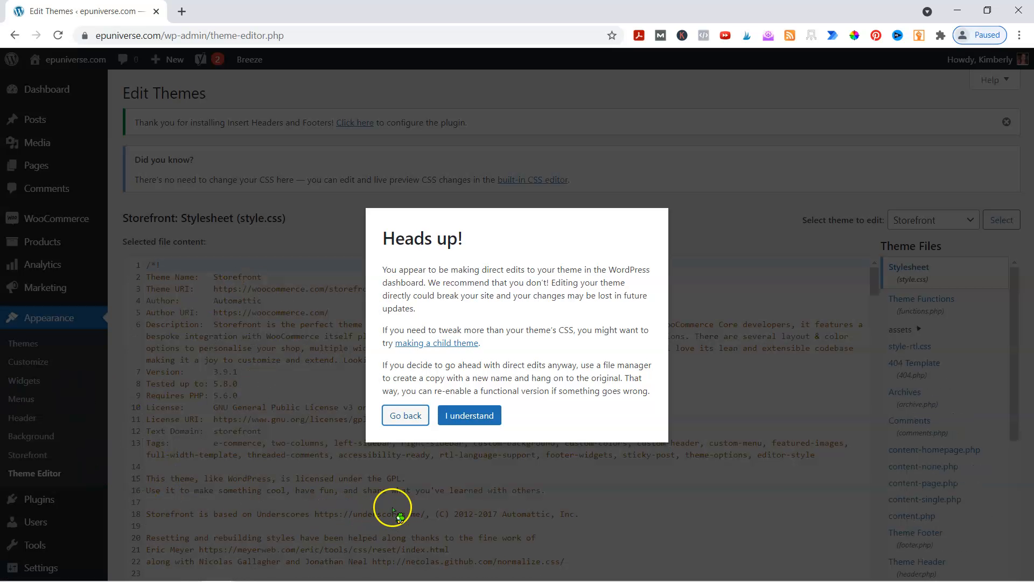
click(473, 416)
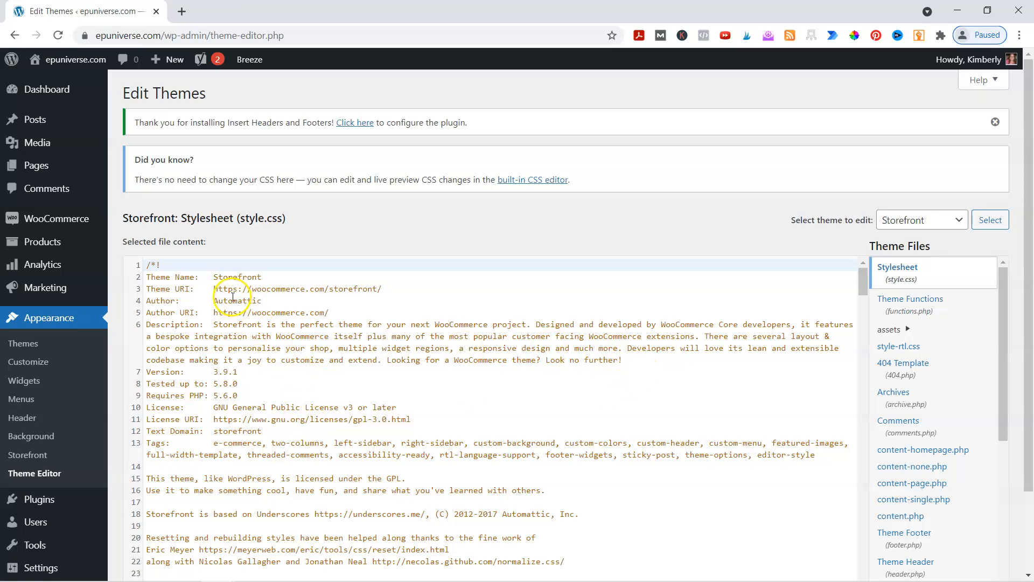
Look through the Storefront theme's stylesheet code (style.css) in the Theme Editor
scroll(182, 282, down, 3)
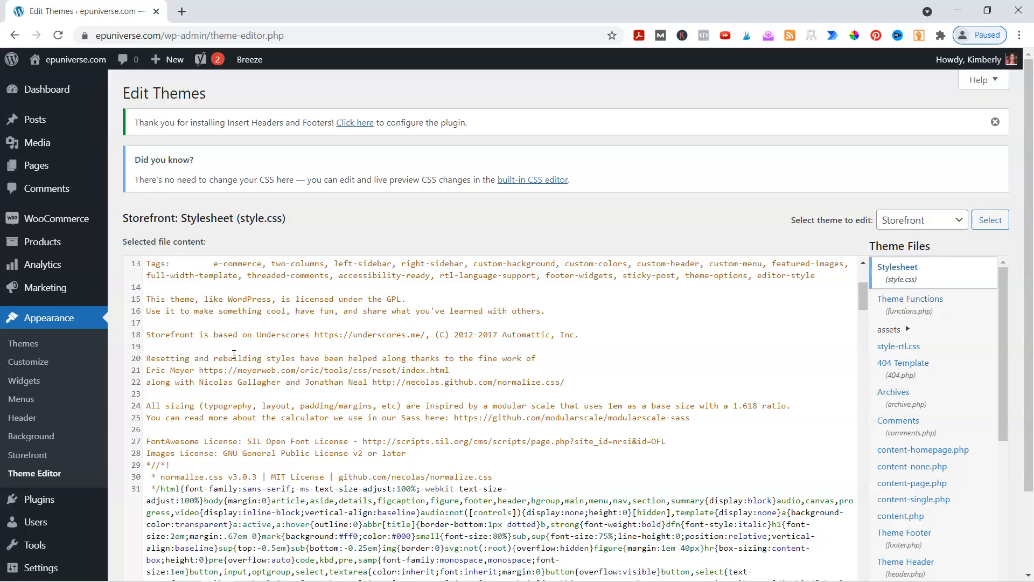
scroll(234, 355, down, 5)
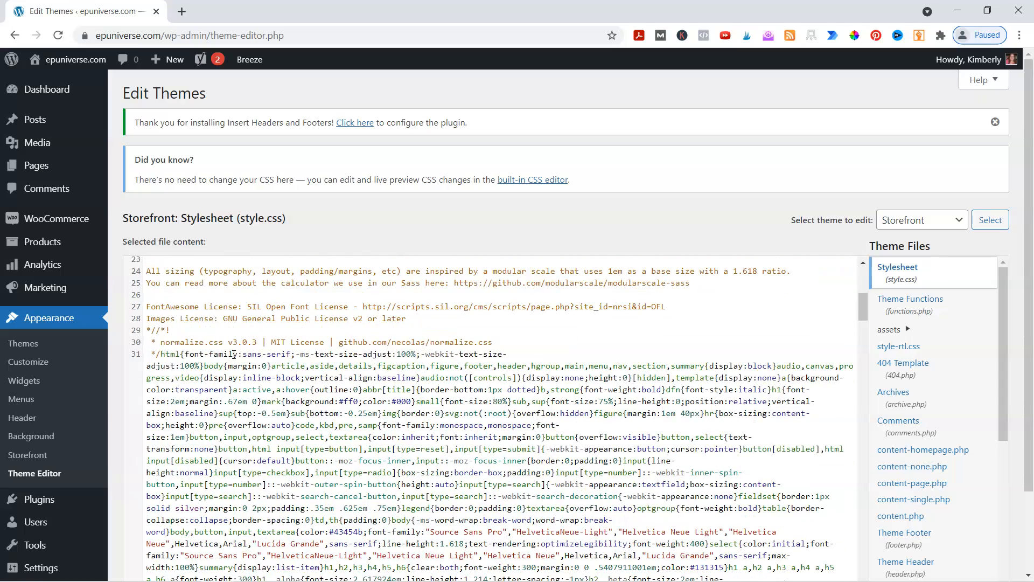
scroll(321, 341, down, 3)
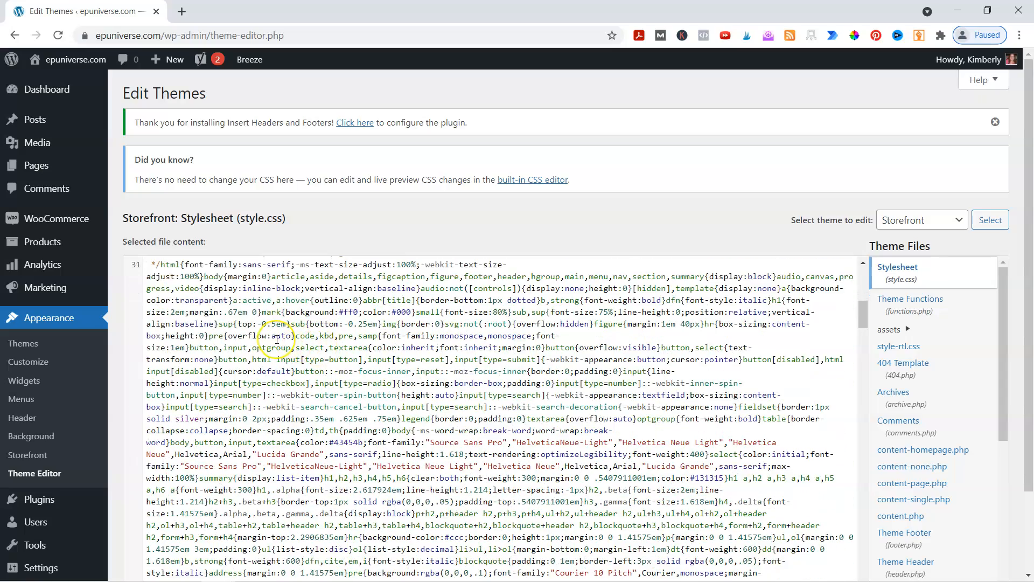
scroll(277, 340, down, 20)
scroll(277, 340, down, 20)
scroll(277, 340, down, 10)
scroll(277, 340, up, 20)
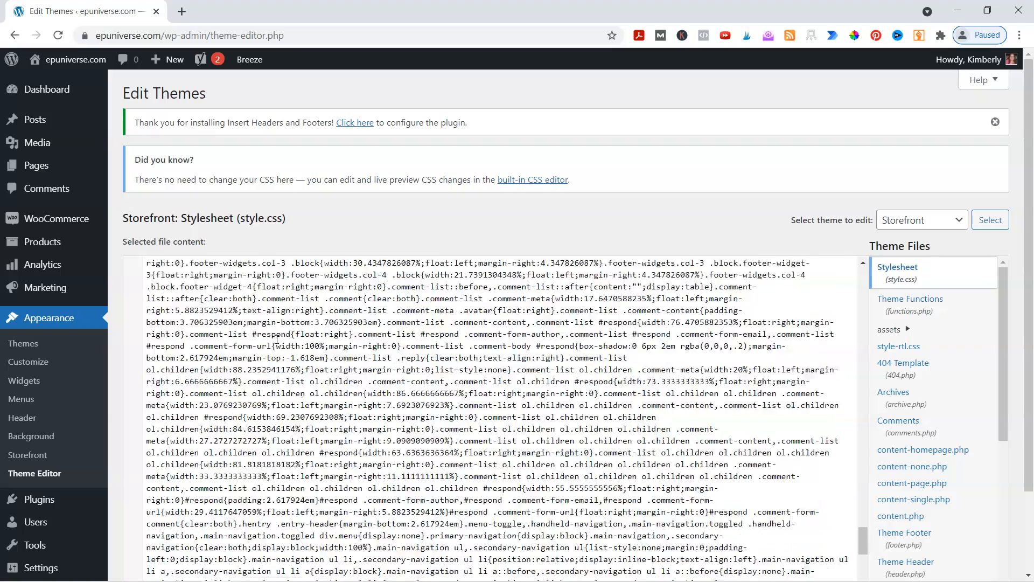
scroll(277, 339, up, 20)
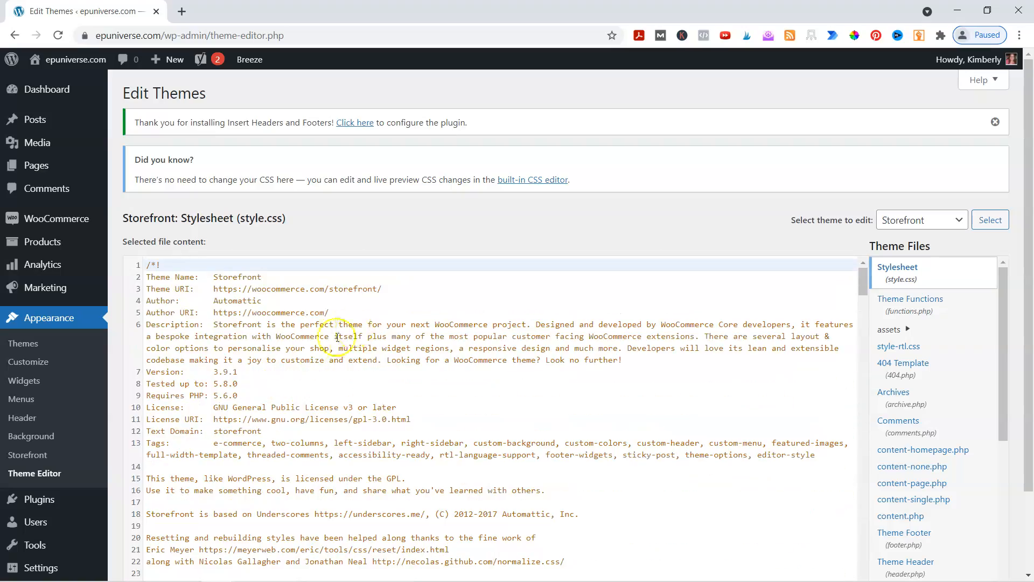
scroll(313, 348, down, 3)
scroll(312, 348, down, 1)
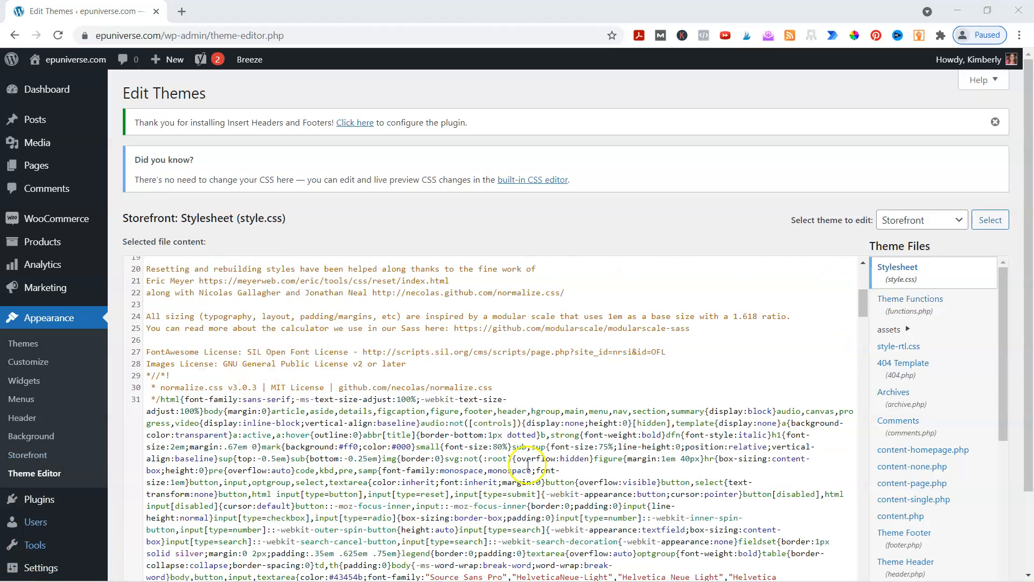
Find the Theme Header file (header.php) among the Storefront theme files and open it
scroll(915, 389, down, 5)
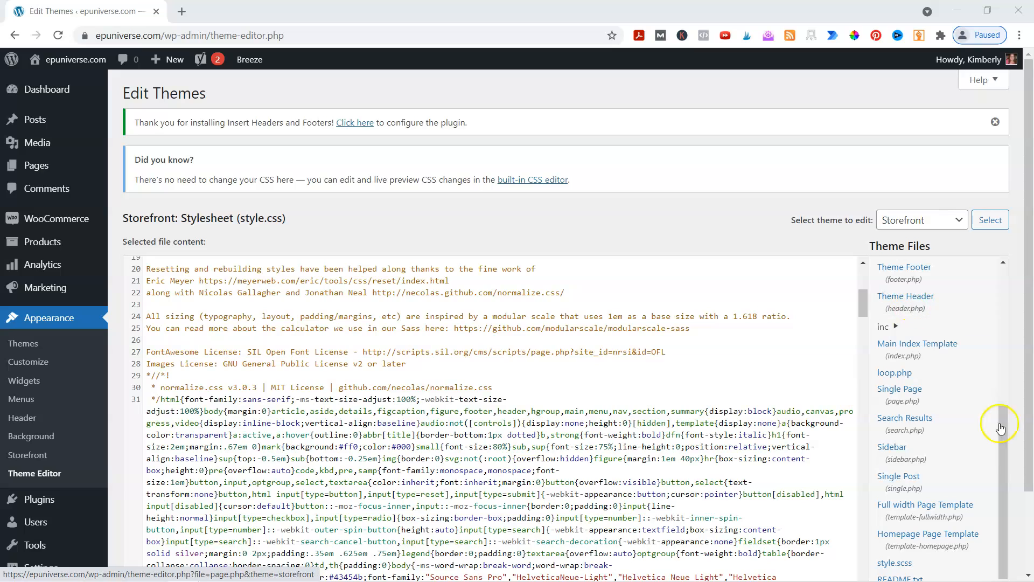
scroll(1001, 428, down, 1)
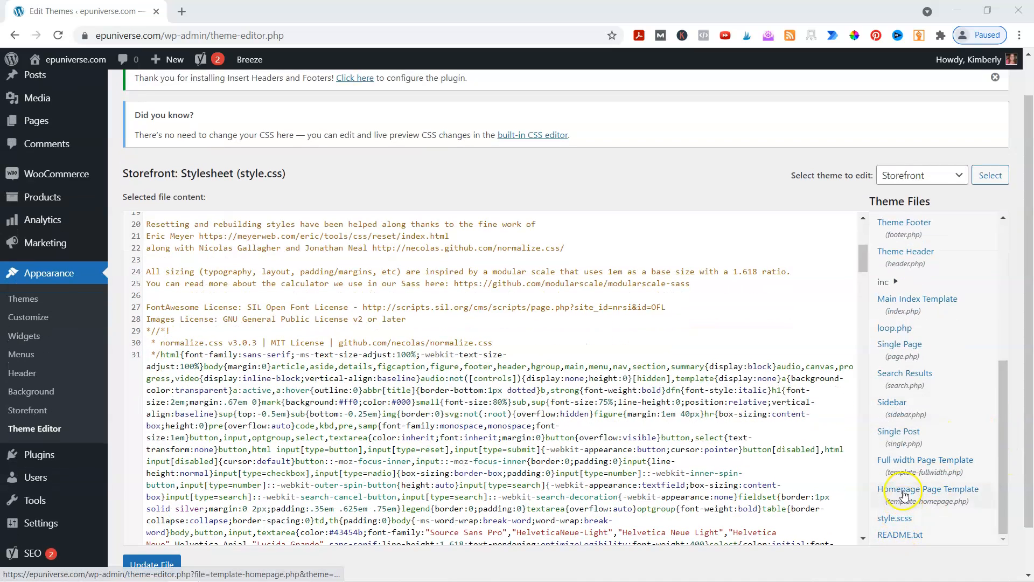
scroll(906, 417, up, 4)
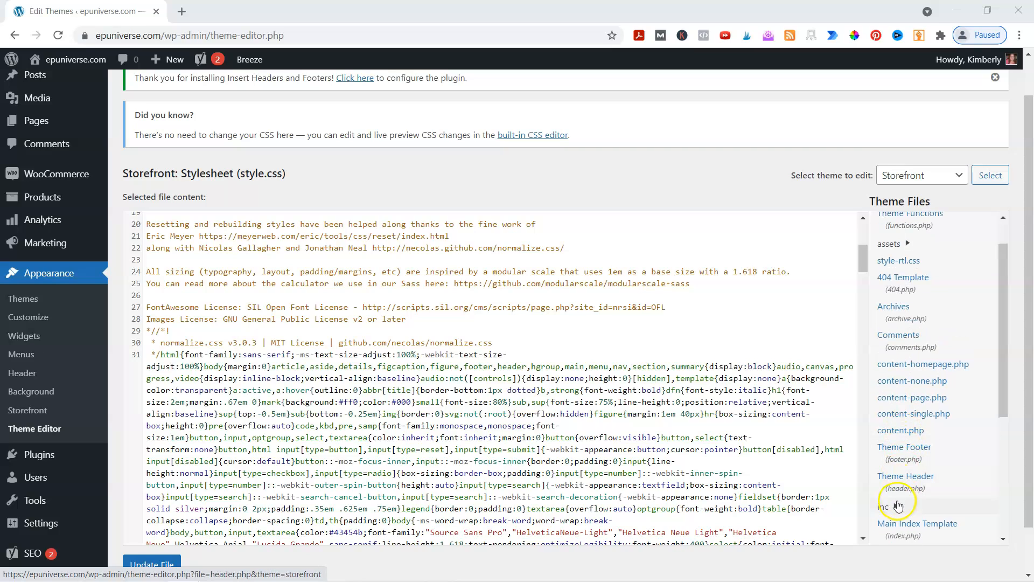
click(909, 472)
scroll(918, 479, up, 1)
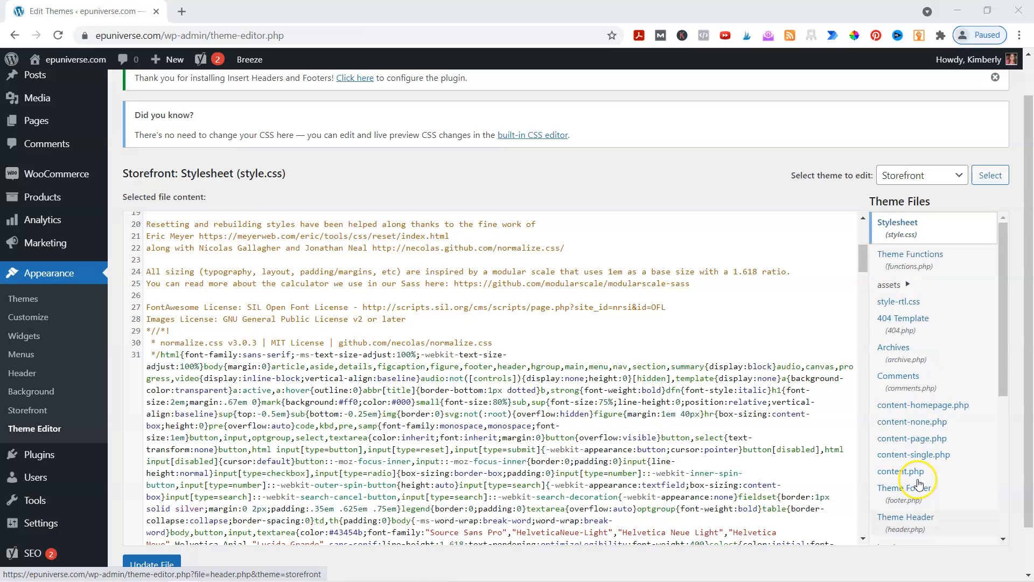
scroll(910, 410, down, 3)
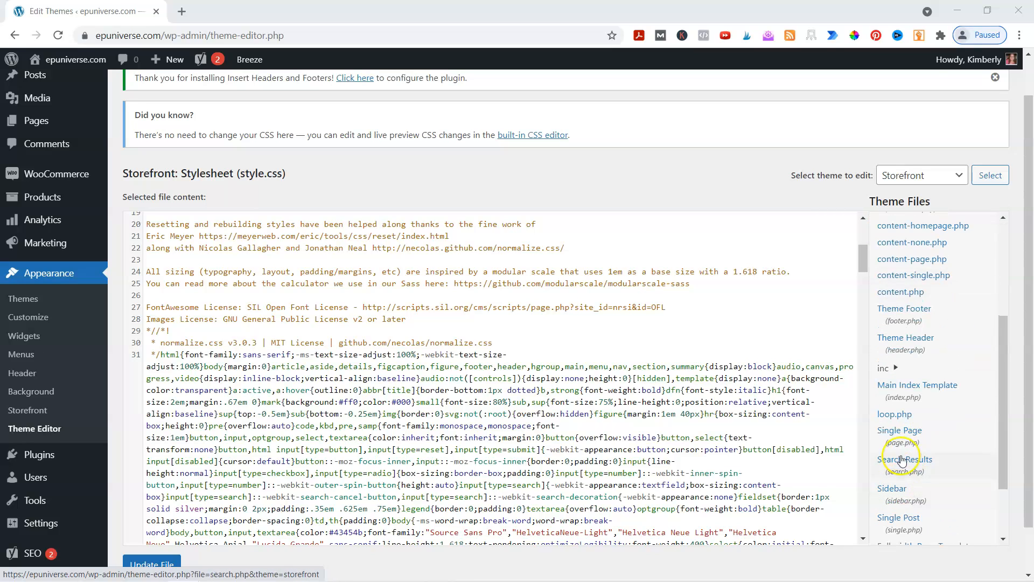
click(905, 339)
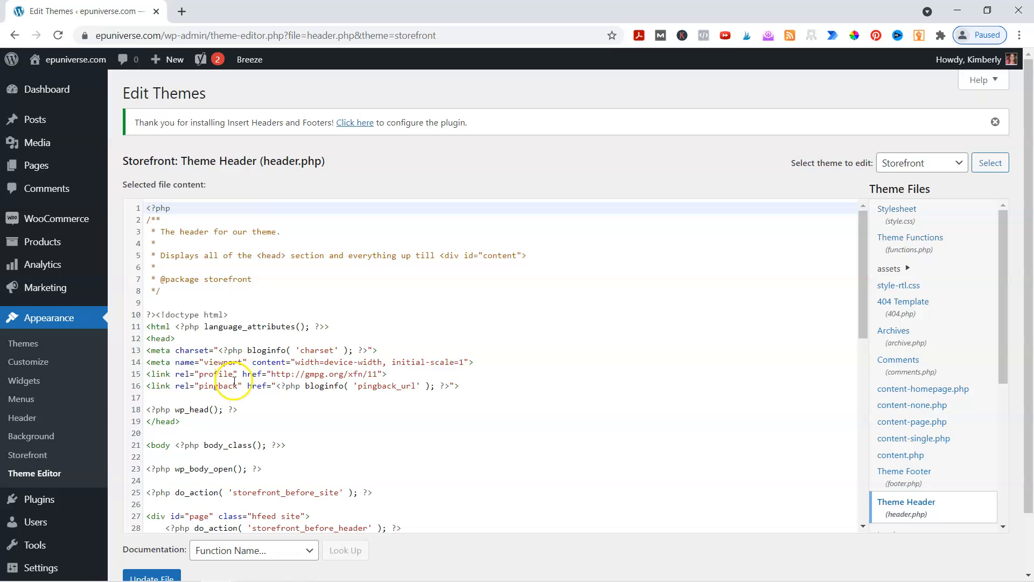
Examine the header.php code to locate the head section and its closing </head> tag
scroll(222, 356, down, 2)
scroll(222, 361, down, 10)
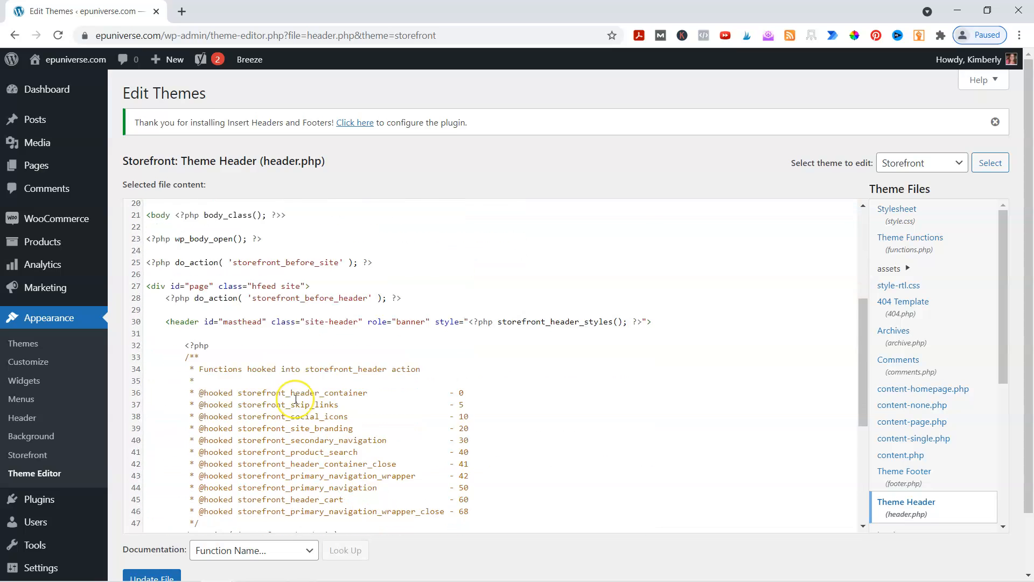
scroll(235, 460, up, 12)
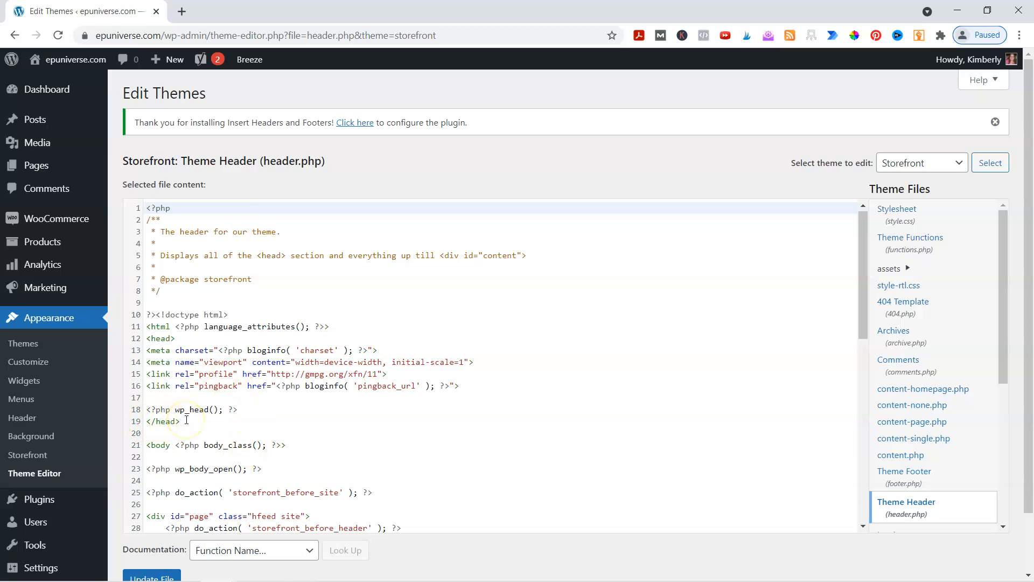
scroll(161, 345, down, 3)
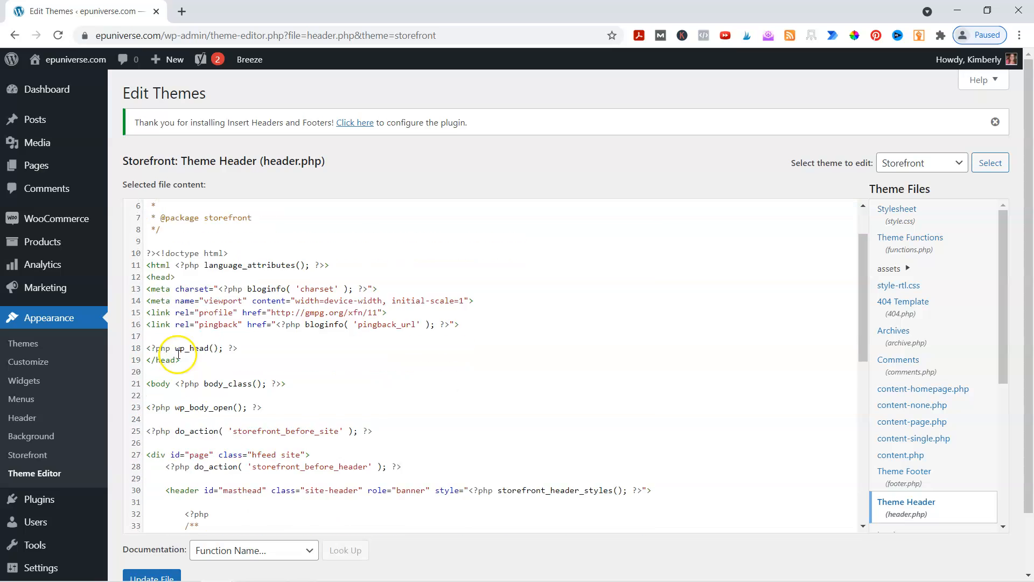
scroll(183, 323, down, 7)
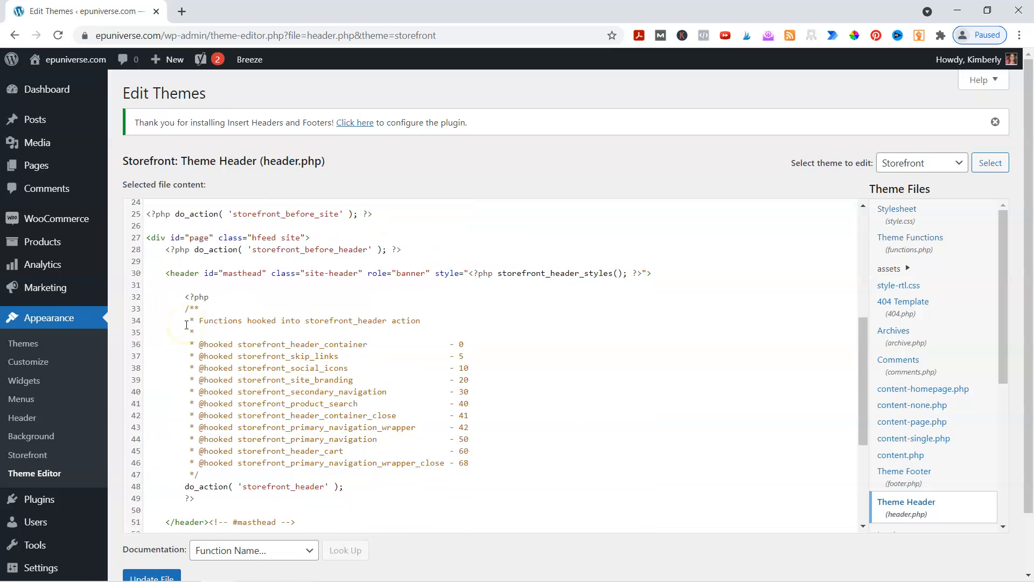
scroll(187, 325, down, 1)
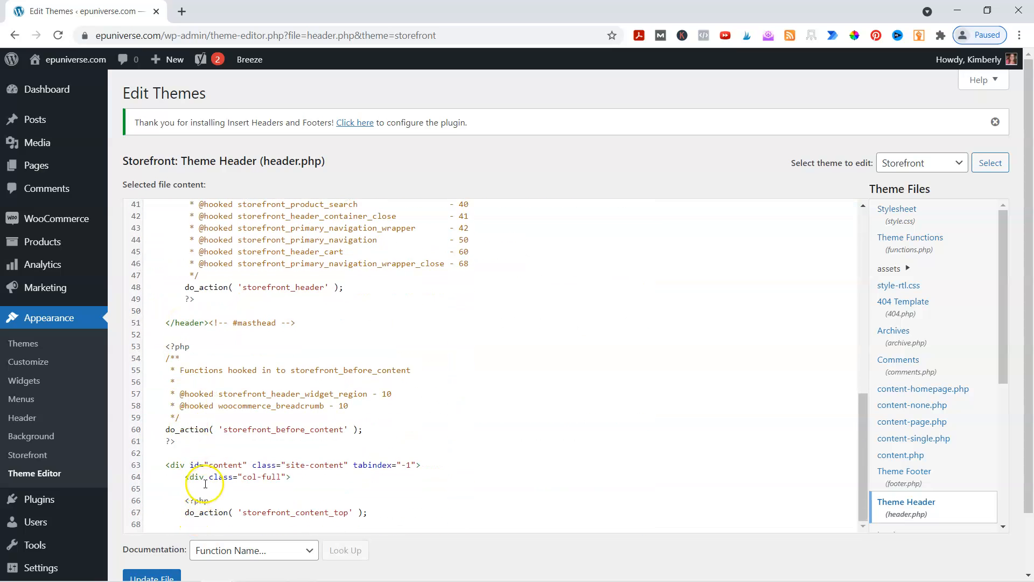
scroll(204, 482, up, 5)
scroll(204, 483, up, 5)
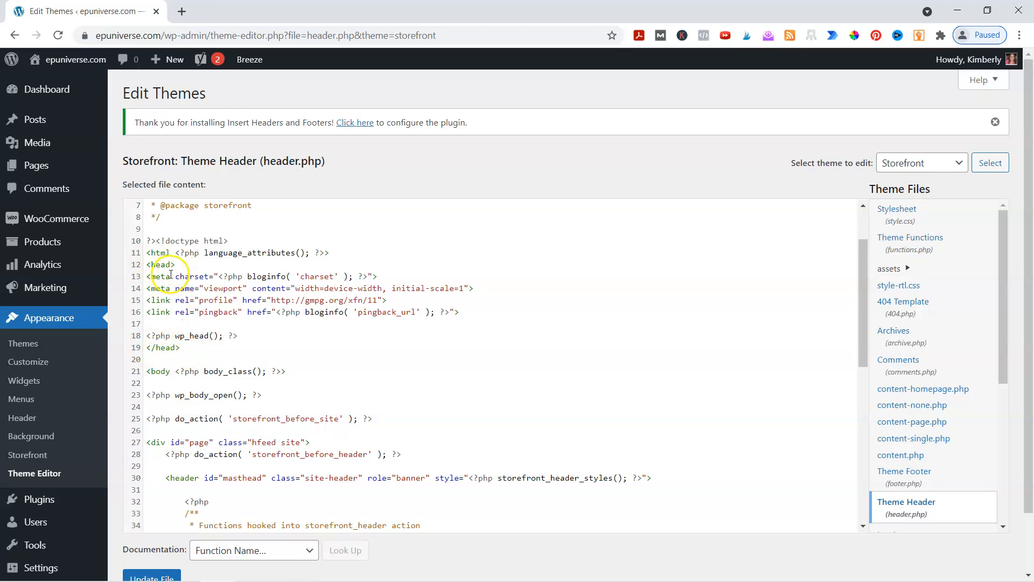
Add an empty line below wp_head() in header.php and remove it again
click(248, 336)
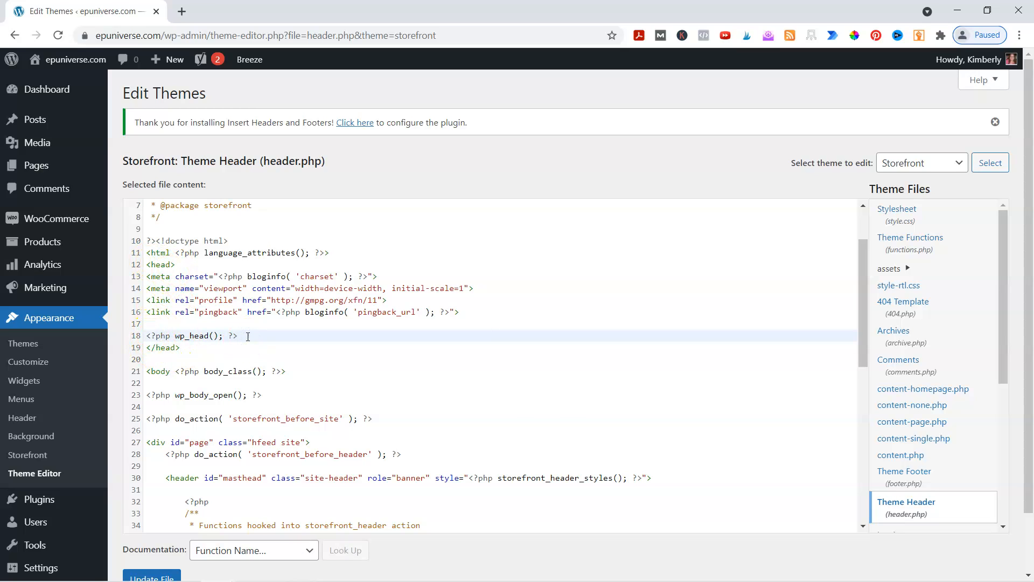
key(Return)
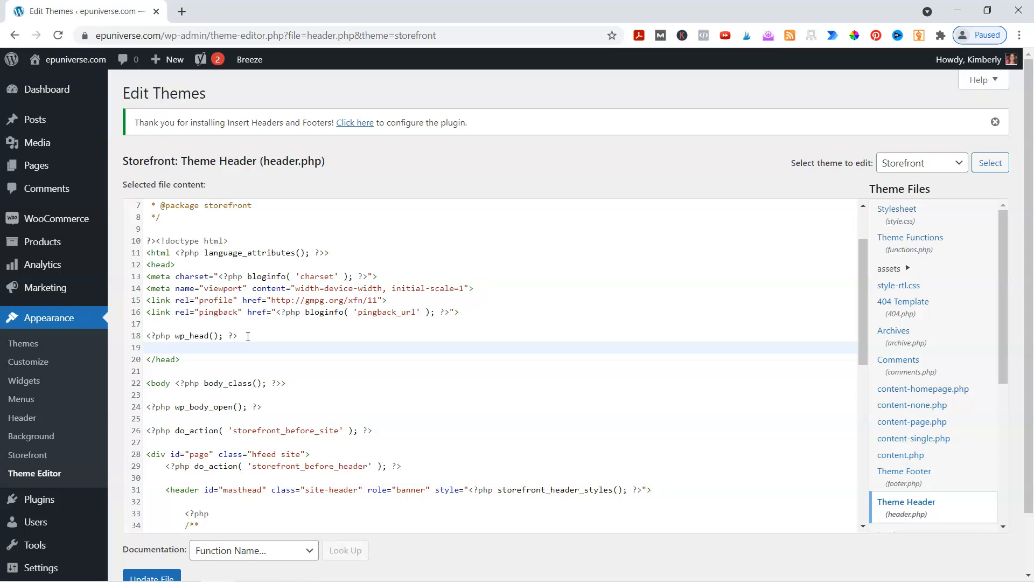
key(BackSpace)
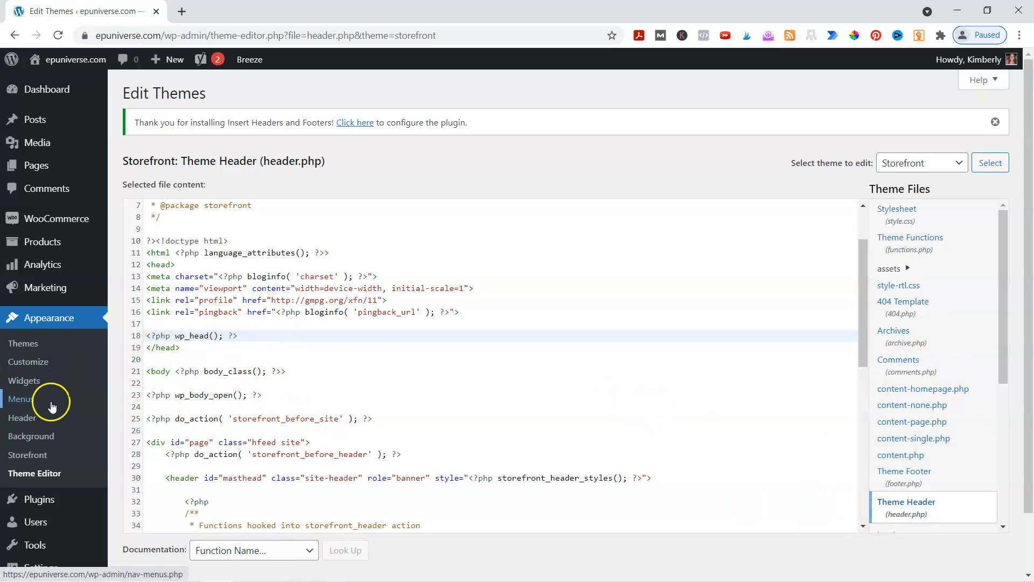
Leave the Theme Editor without saving and open the settings of the Insert Headers and Footers plugin
mouse_move(44, 298)
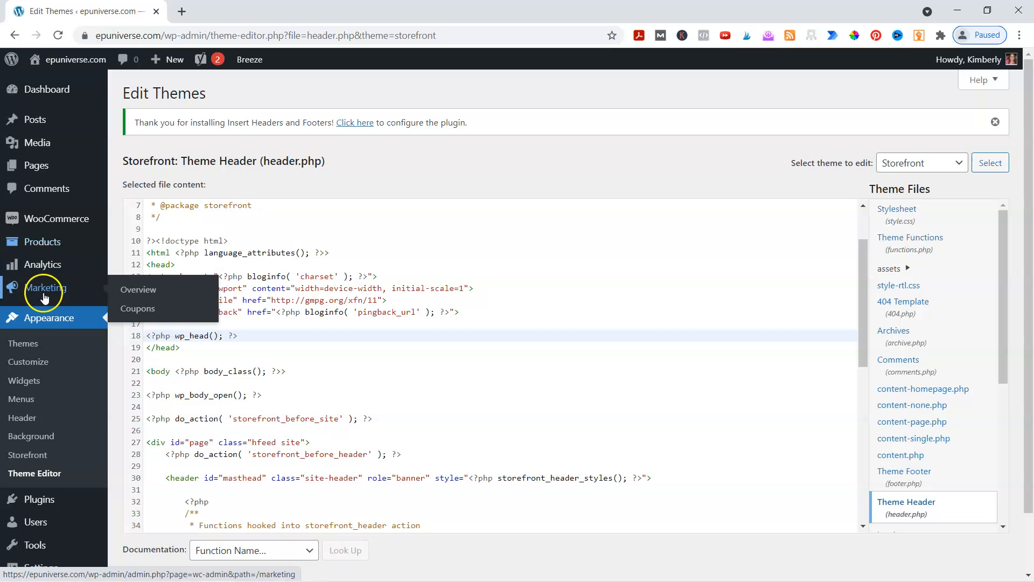
click(38, 501)
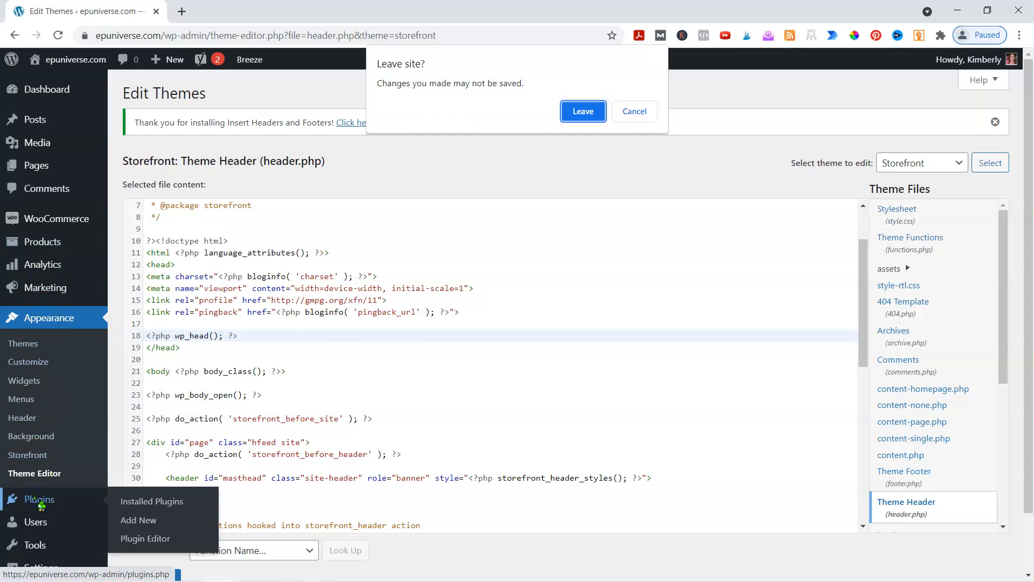
click(587, 115)
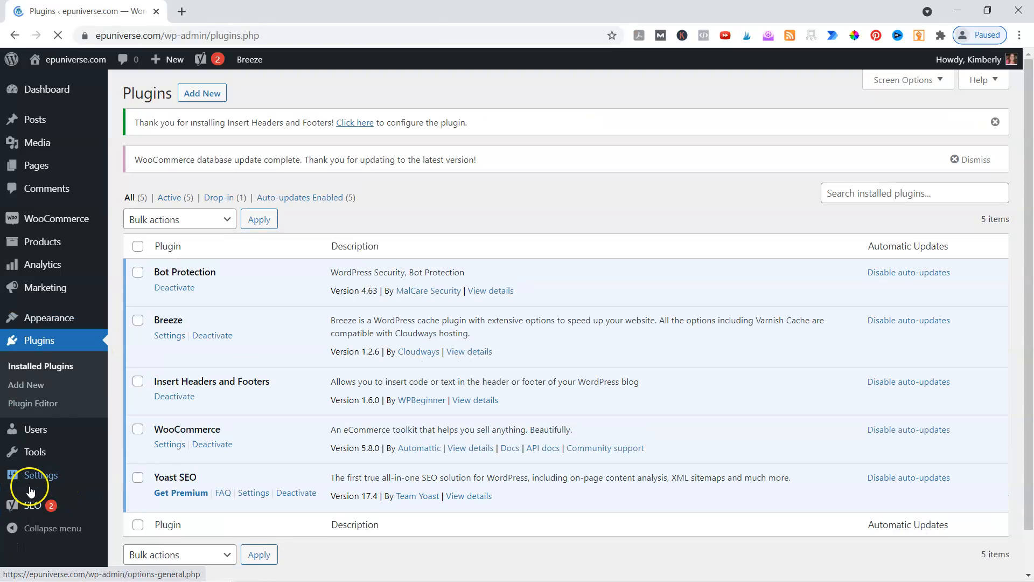
click(30, 487)
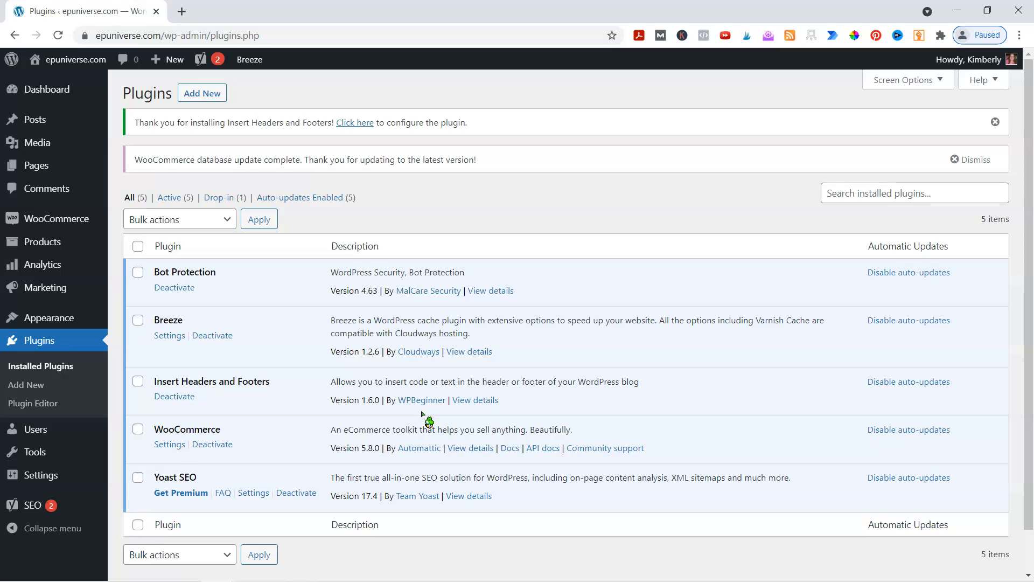
mouse_move(43, 473)
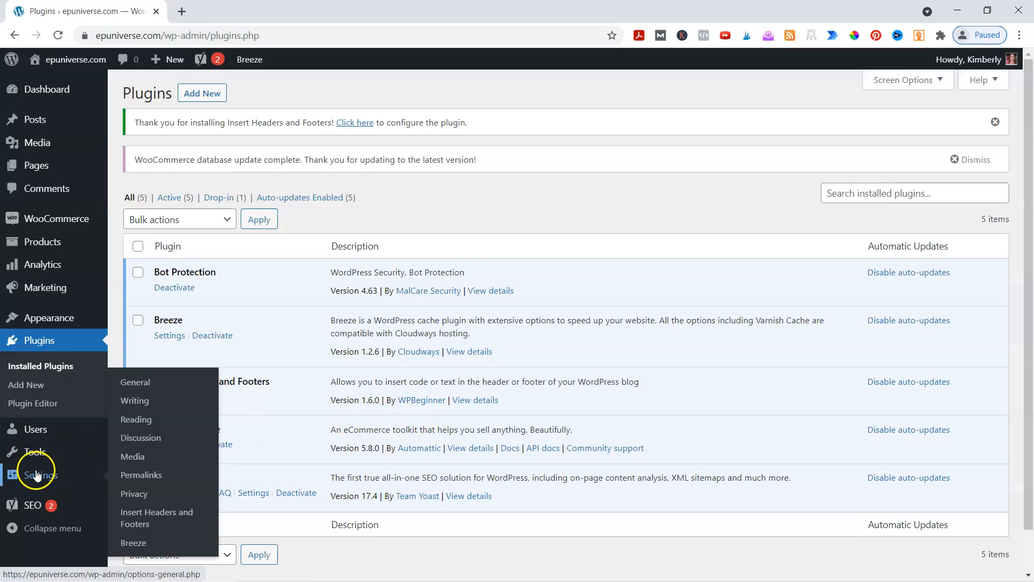
click(144, 519)
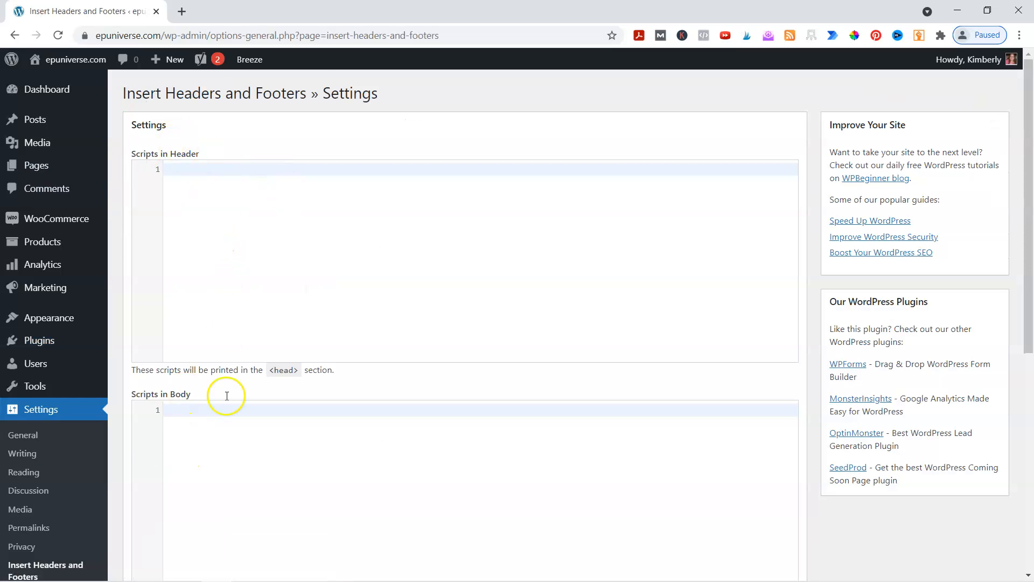
Paste the copied gtag.js snippet into the Scripts in Header field and save the plugin settings
scroll(283, 465, down, 3)
scroll(285, 467, down, 4)
scroll(300, 434, up, 7)
scroll(322, 487, down, 3)
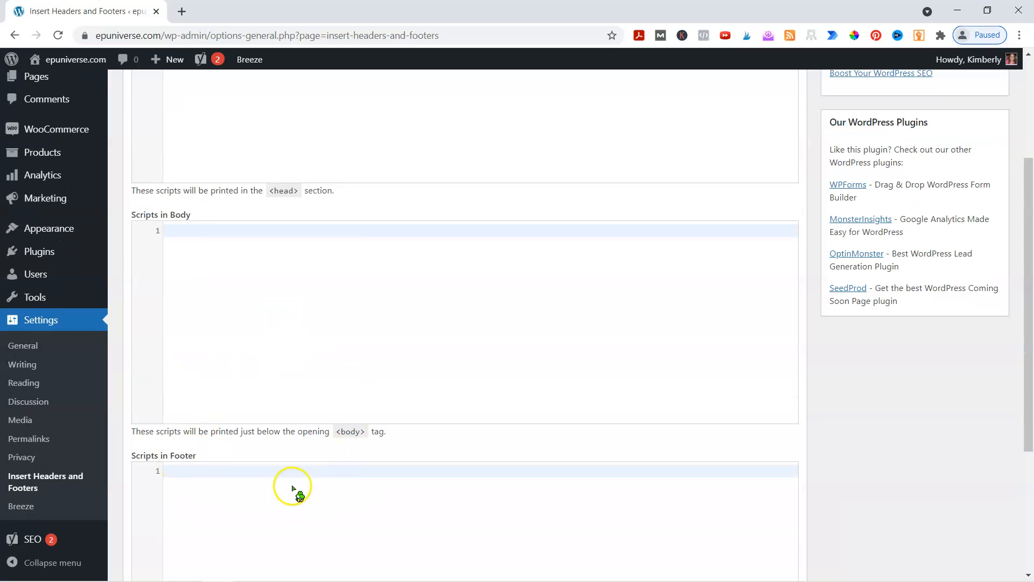
scroll(310, 523, up, 3)
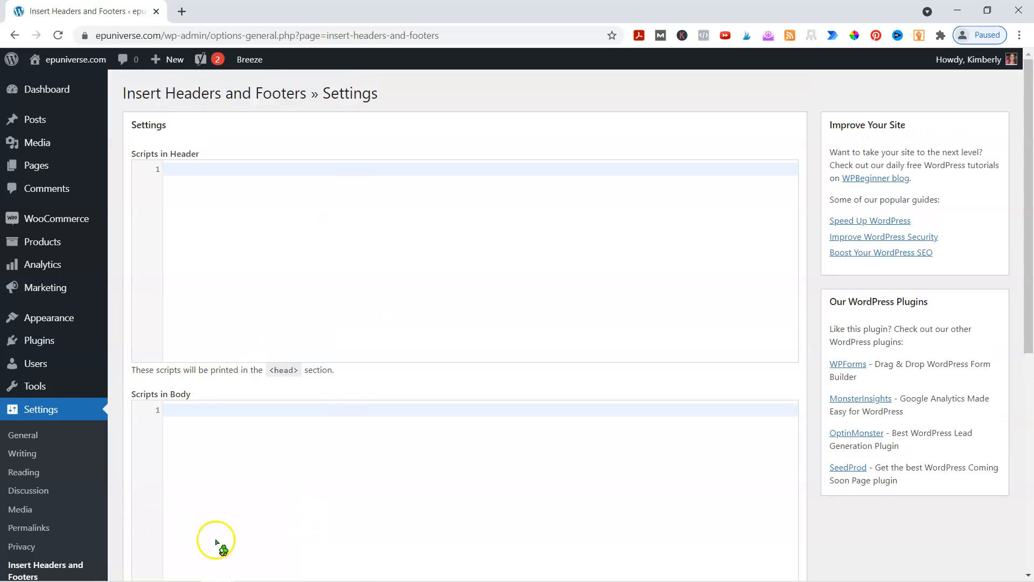
scroll(162, 468, down, 3)
scroll(322, 408, up, 3)
click(217, 175)
text(<!-- Global site tag (gtag.js) - Google Analytics --> <script async src="https://www.googletagmanager.com/gtag/js?id=G-KYTCTZH51F"></script> <script>   window.dataLayer = window.dataLayer || [];   function gtag(){dataLayer.push(arguments);}   gtag('js', new Date());    gtag('config', 'G-KYTCTZH51F'); </script>)
scroll(796, 280, down, 7)
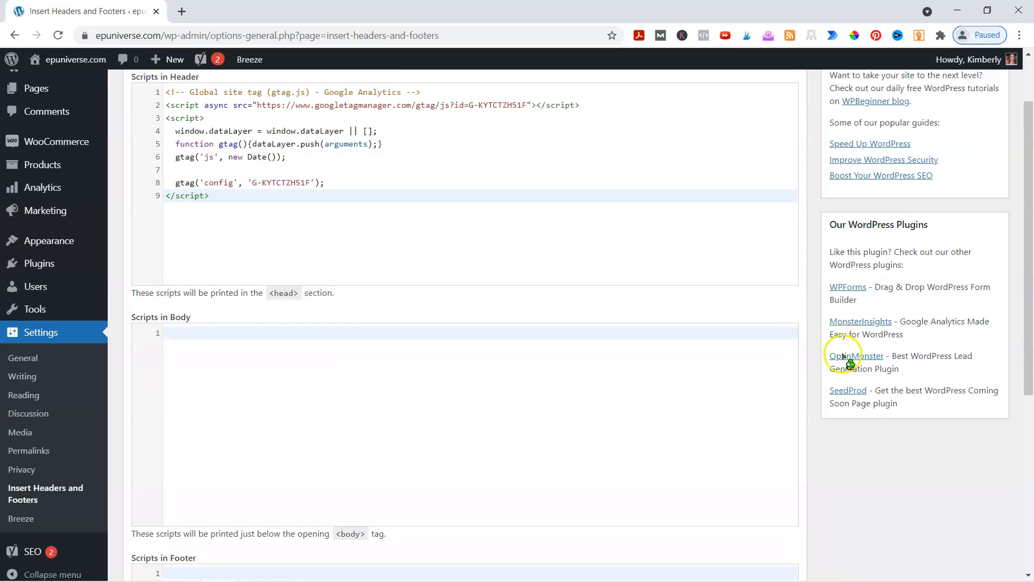
click(139, 482)
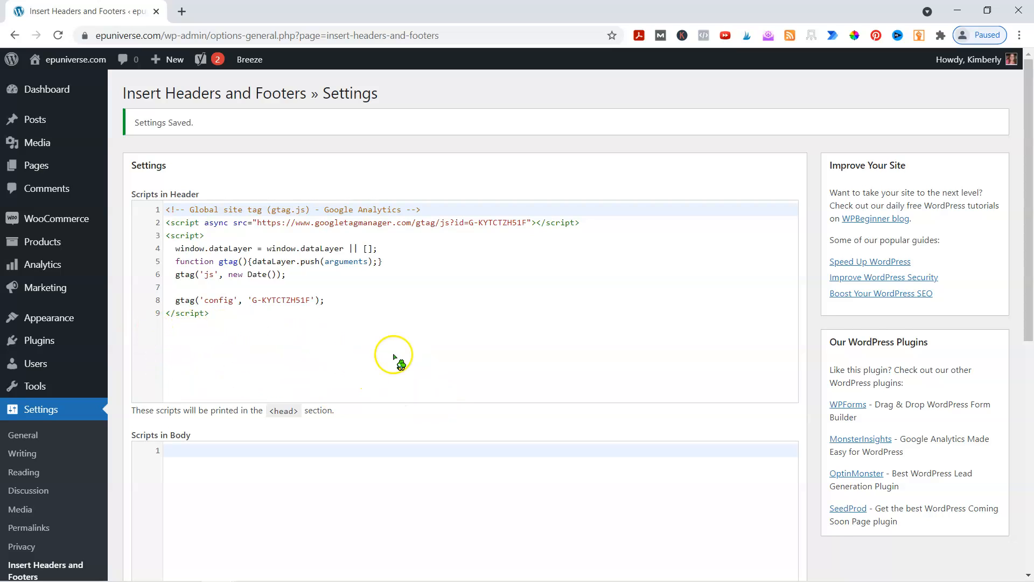
Review the saved header script and look over the body and footer script fields
scroll(397, 362, down, 8)
scroll(398, 355, up, 8)
scroll(397, 366, down, 3)
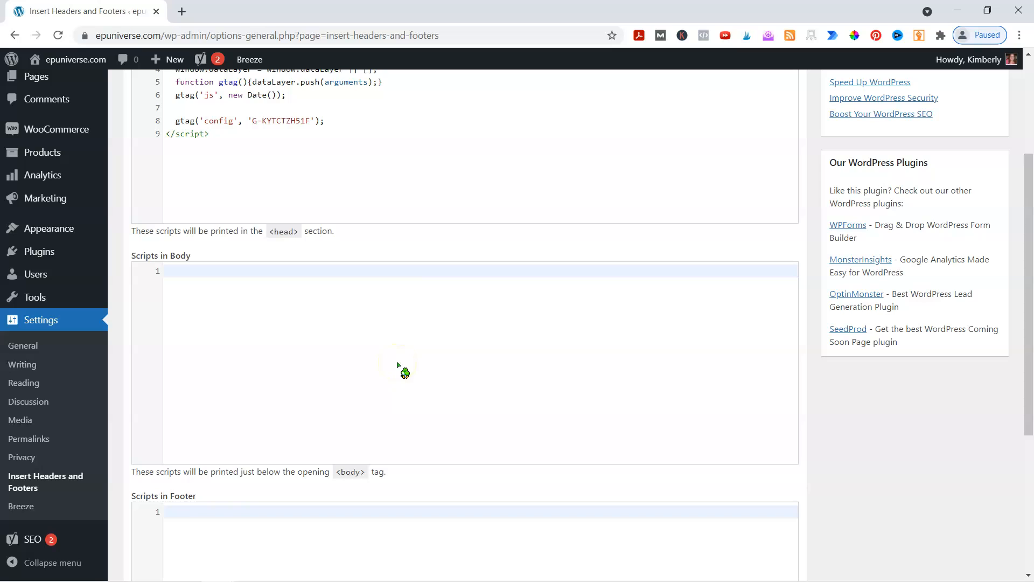
scroll(281, 347, down, 4)
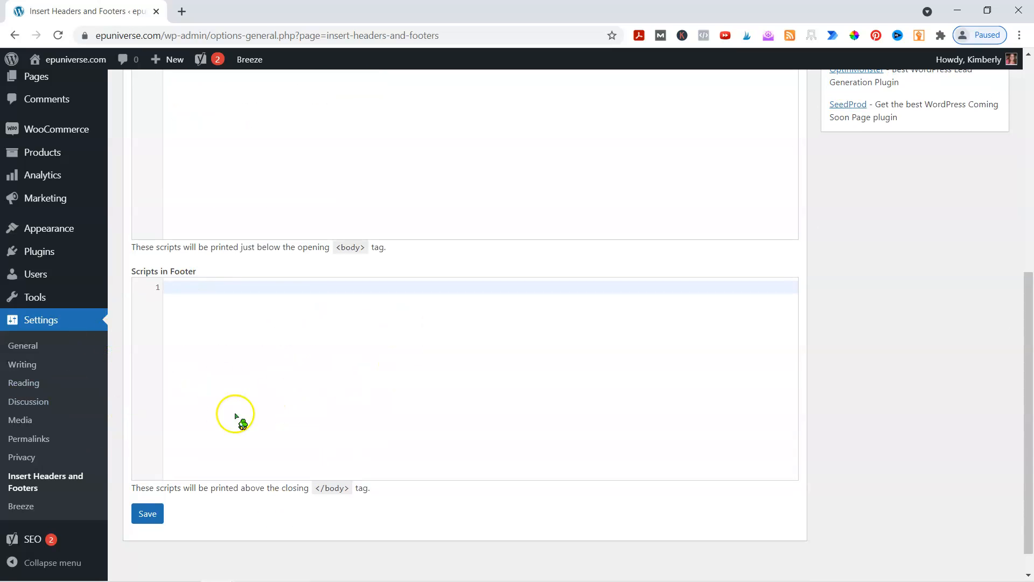
scroll(295, 300, up, 5)
scroll(377, 350, up, 3)
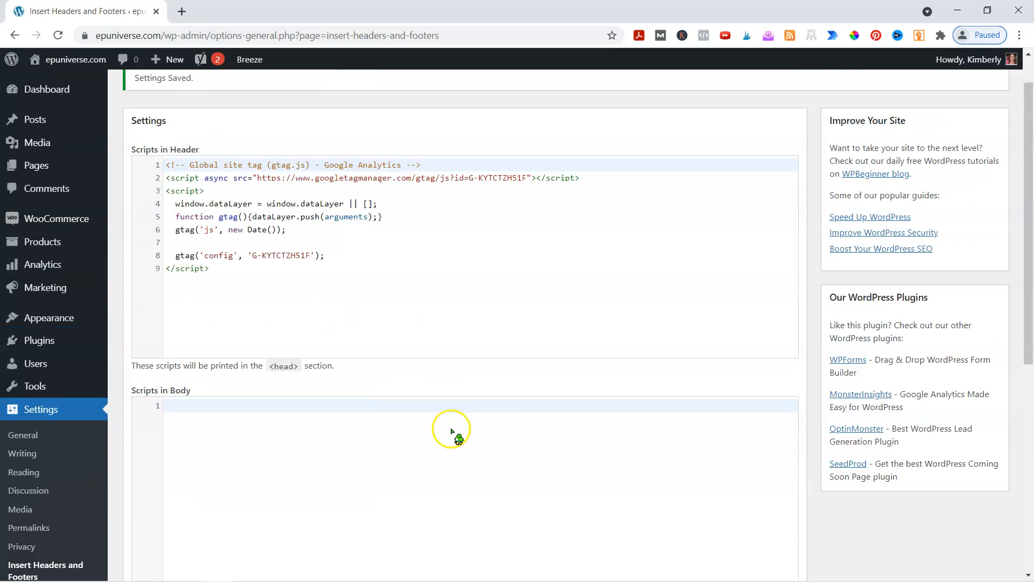